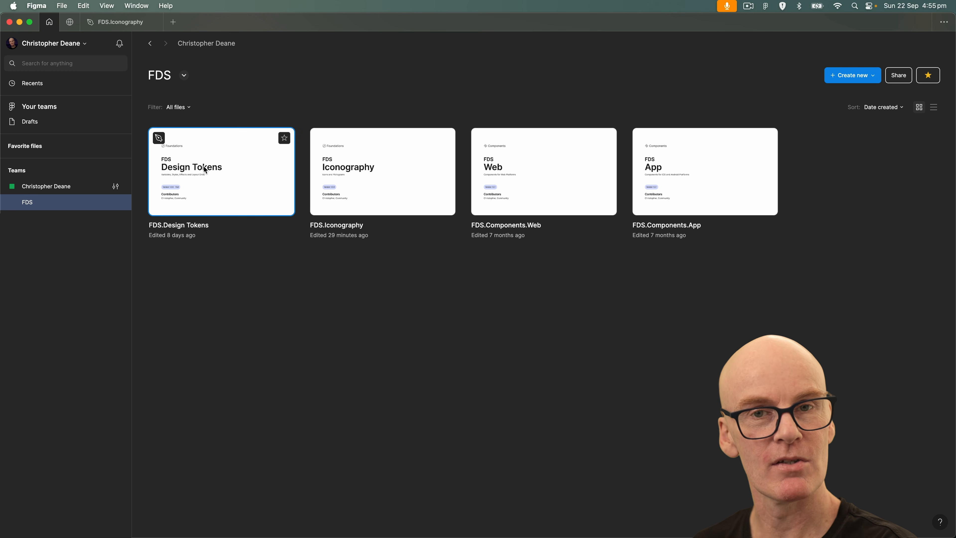
Open the FDS.Iconography file and look through the Default and Status icon sets on the Icons page.
click(421, 180)
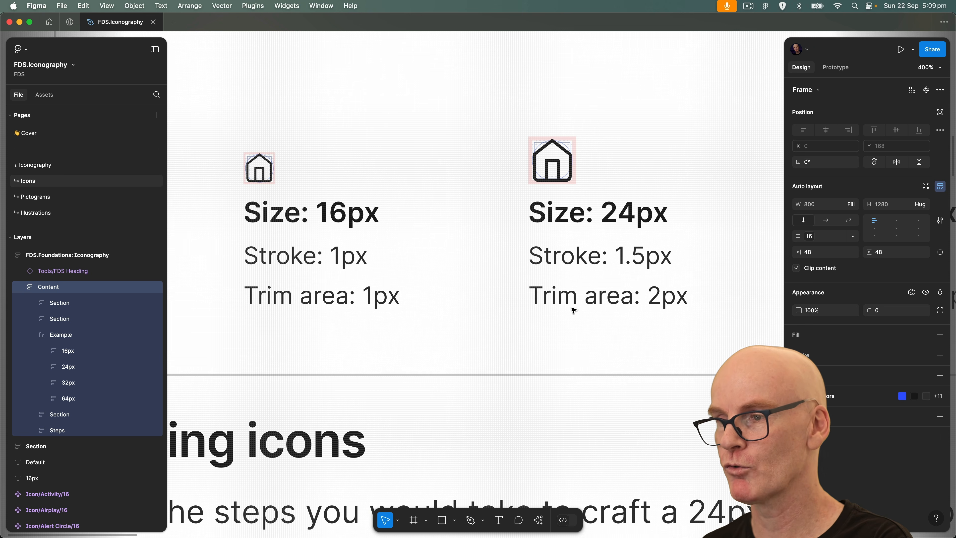
scroll(716, 212, right, 10)
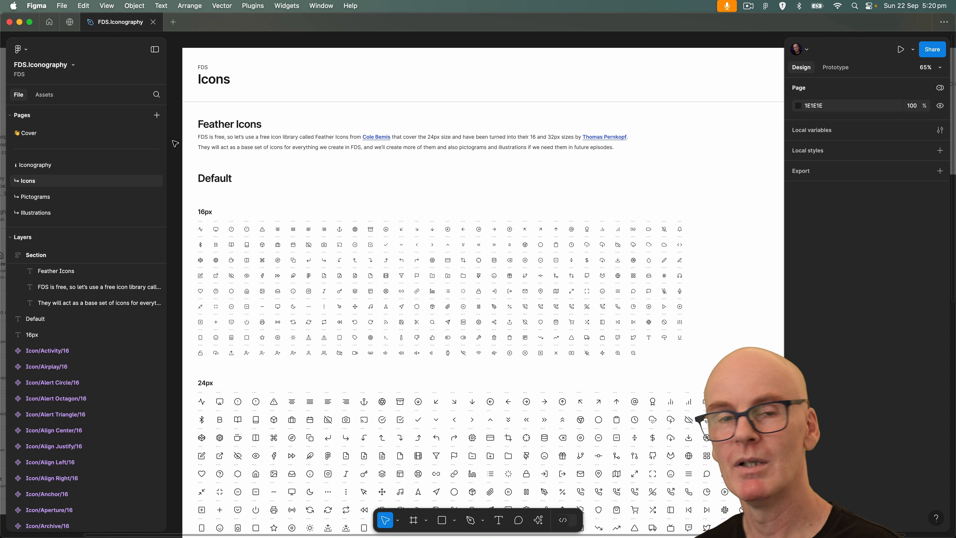
scroll(619, 293, down, 5)
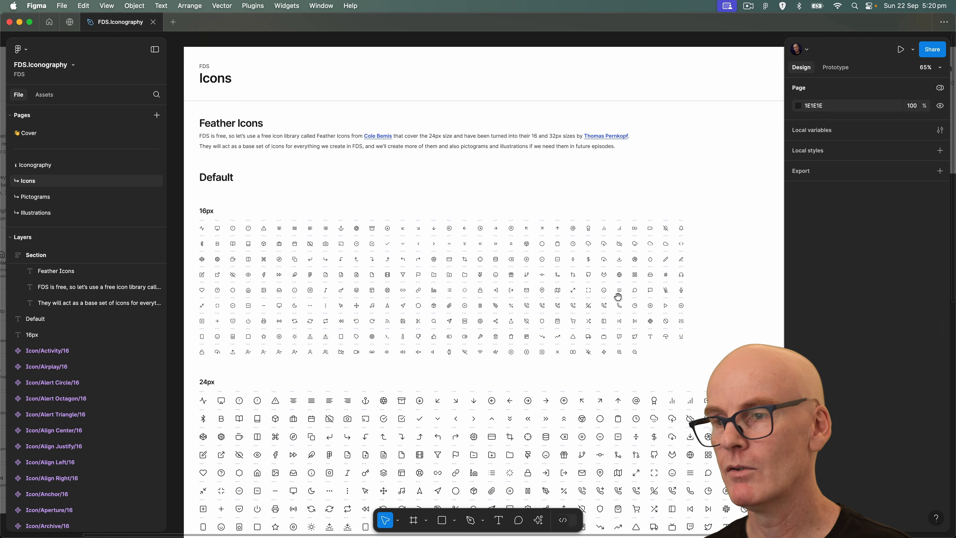
scroll(619, 278, down, 12)
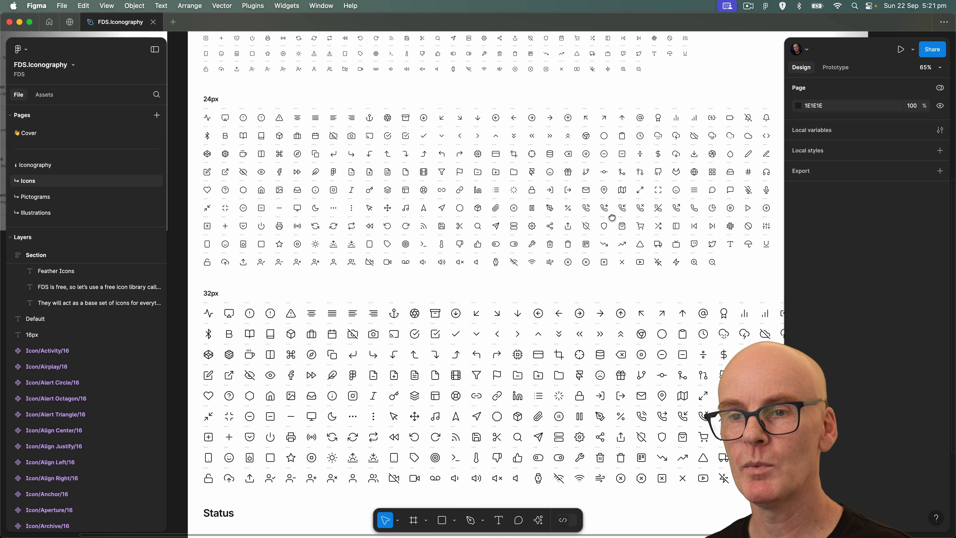
drag(596, 282, 597, 280)
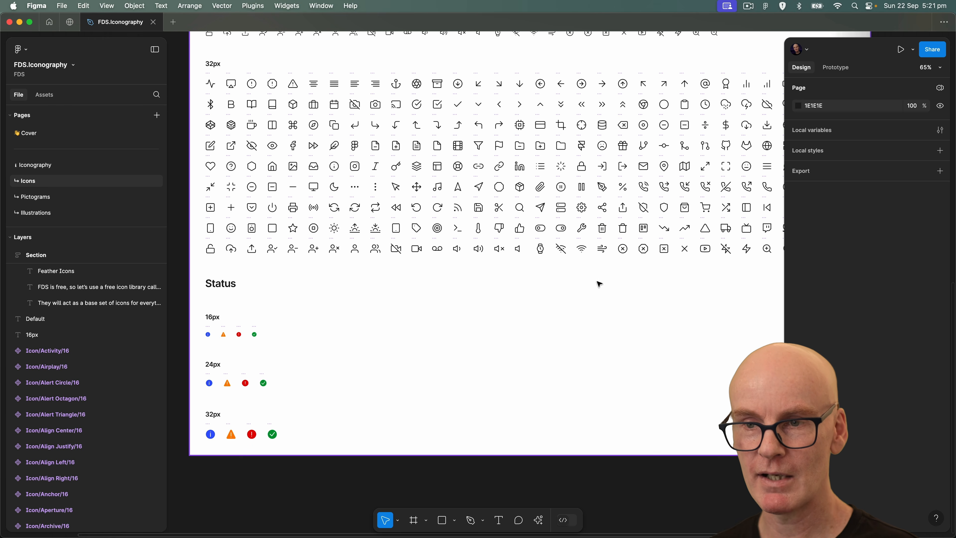
scroll(481, 205, up, 10)
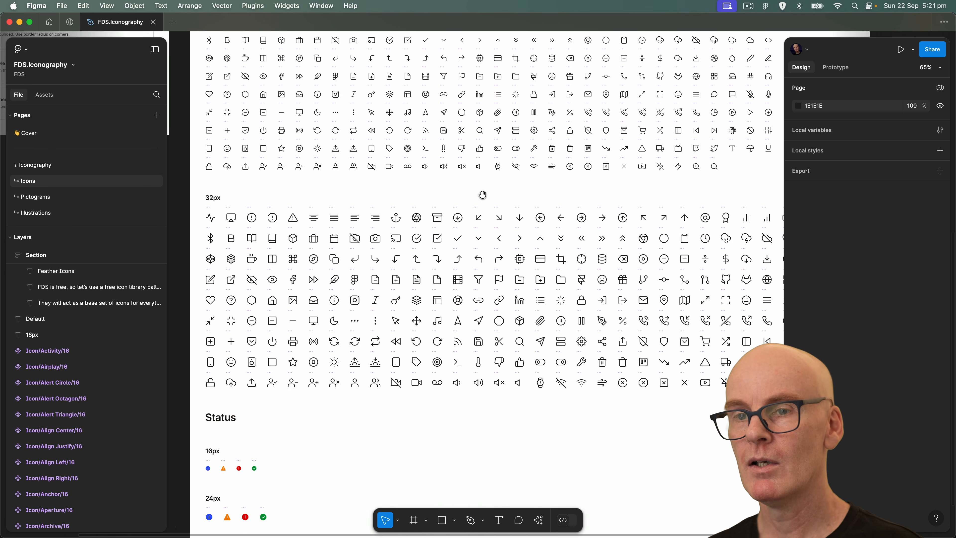
Set the stroke of the vector inside the 24px Italic icon to the Content/Brand color.
click(348, 256)
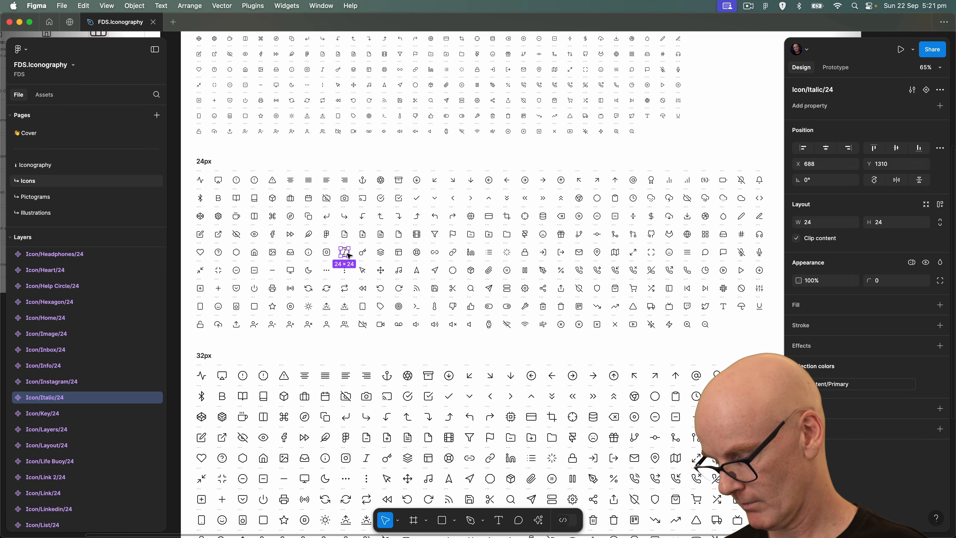
key(shift+2)
double_click(486, 264)
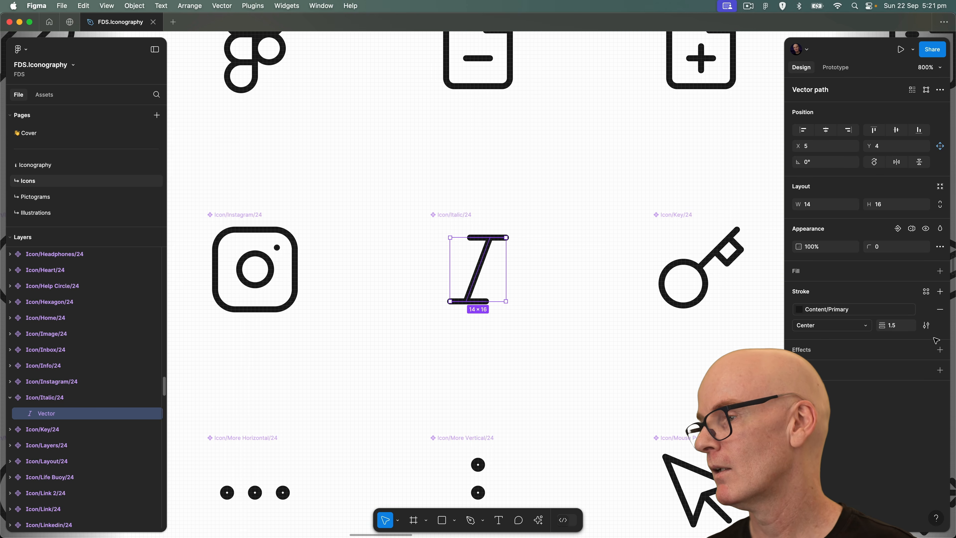
click(833, 312)
scroll(701, 447, down, 3)
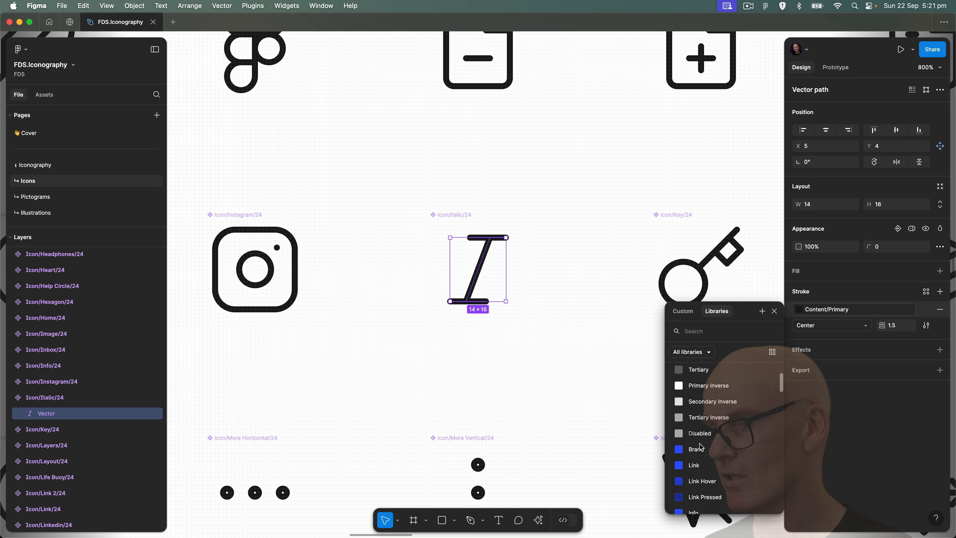
click(702, 446)
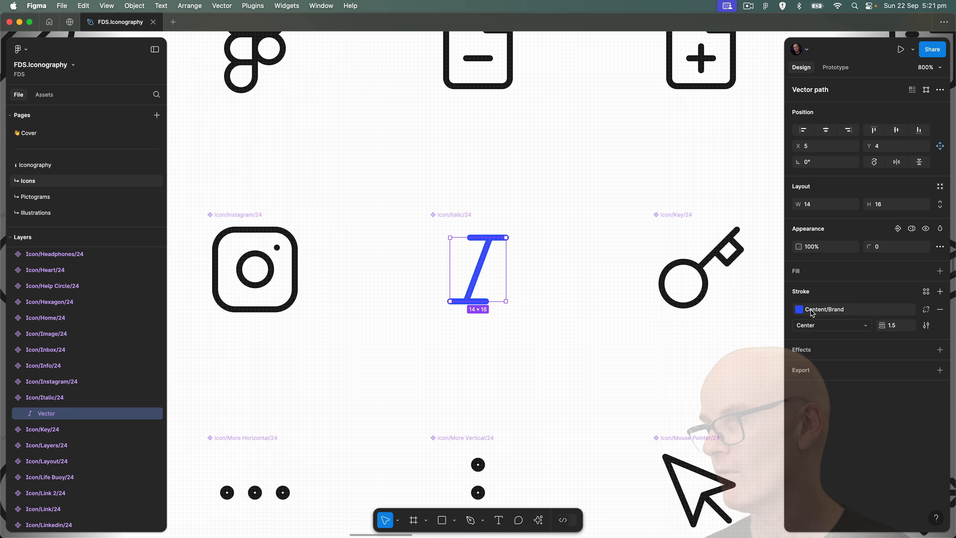
Try the Content/Notice and Content/Positive colors on the Italic icon's stroke.
click(819, 312)
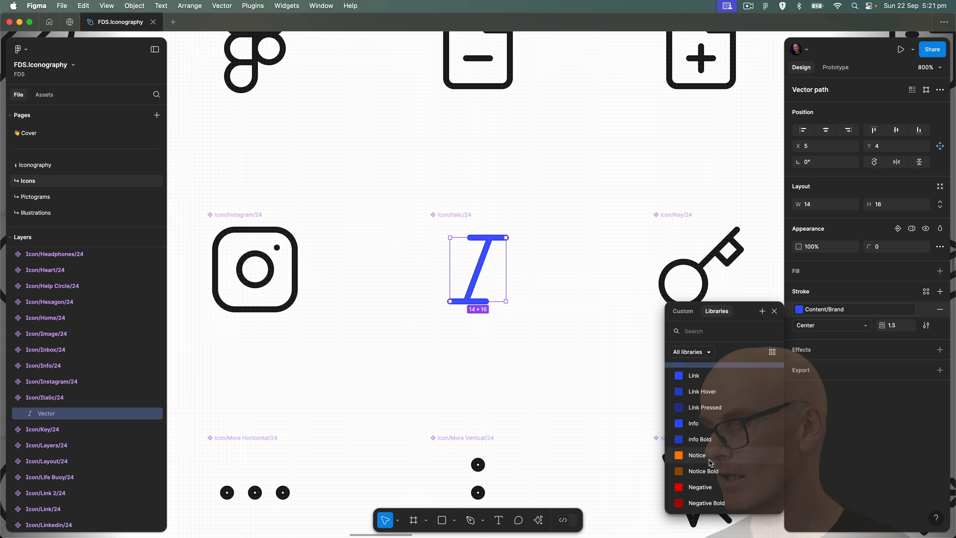
click(697, 494)
click(820, 310)
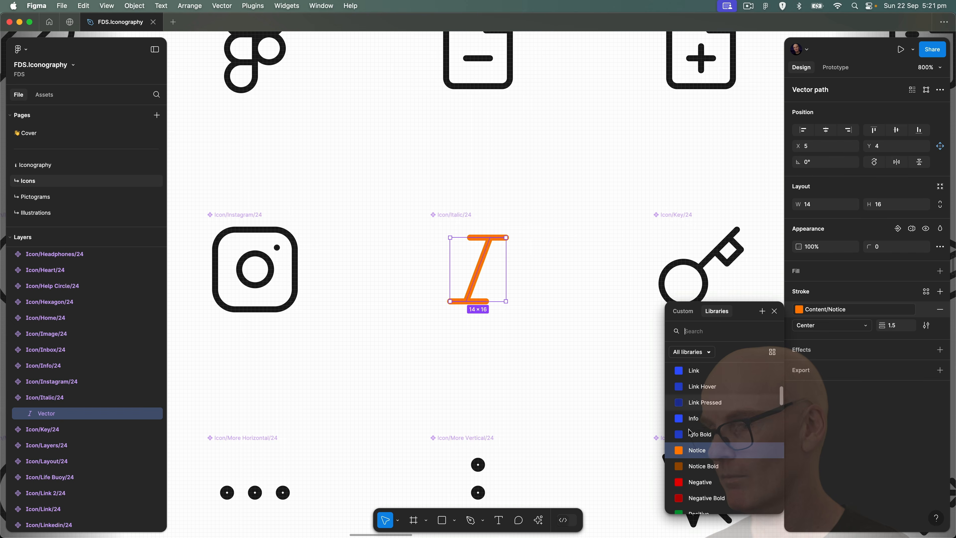
click(694, 489)
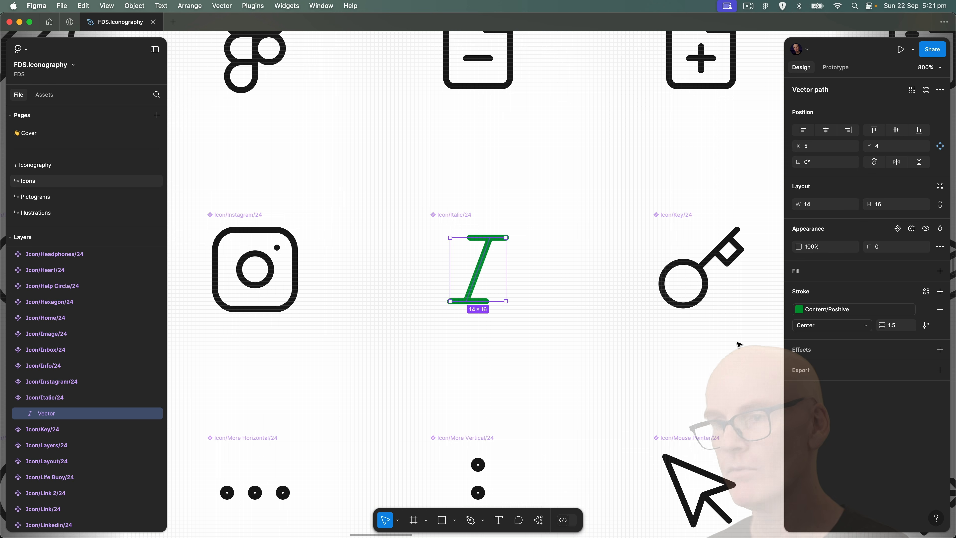
Return the Italic icon's stroke to the Content/Primary color and deselect the vector.
click(831, 309)
scroll(714, 426, up, 5)
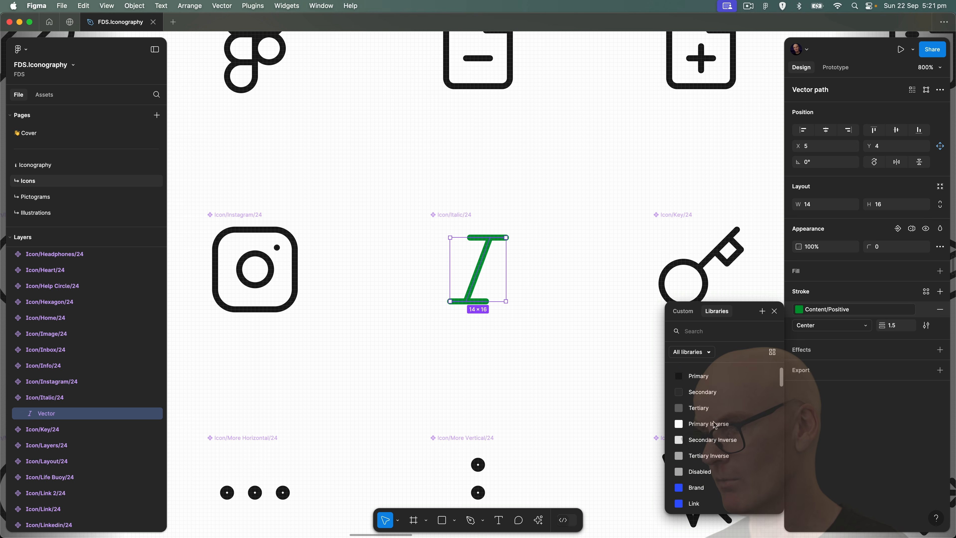
click(698, 376)
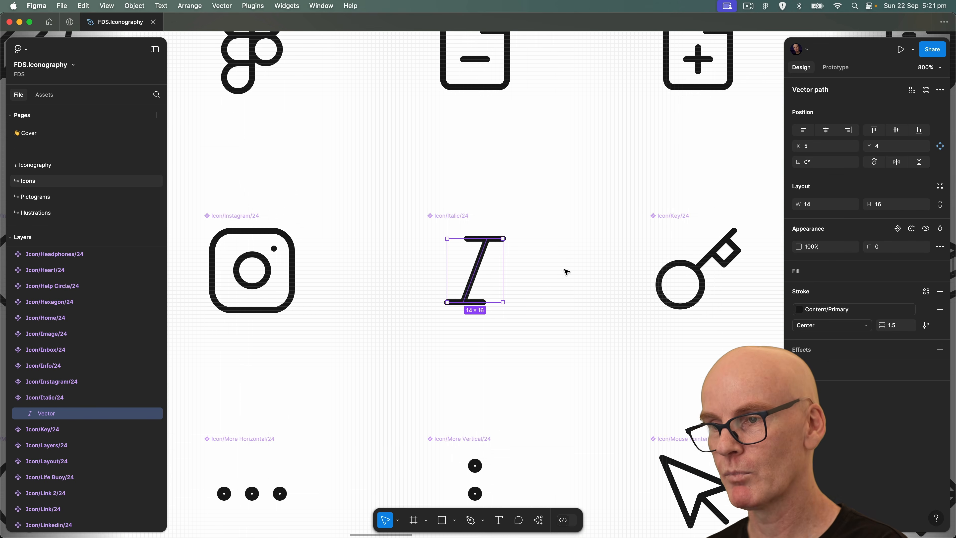
click(528, 207)
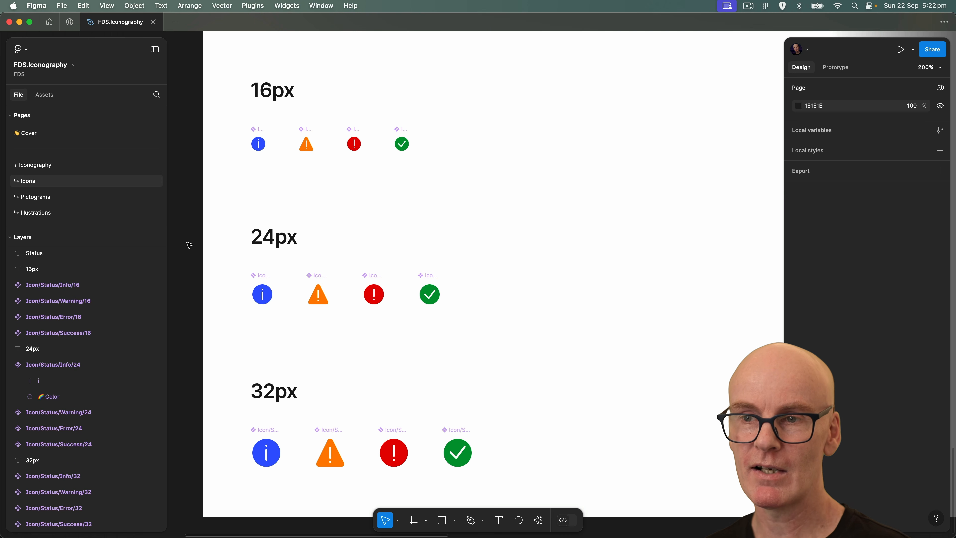
Inspect the fill of the circle and the stroke of the "i" in the 24px Info status icon.
double_click(270, 296)
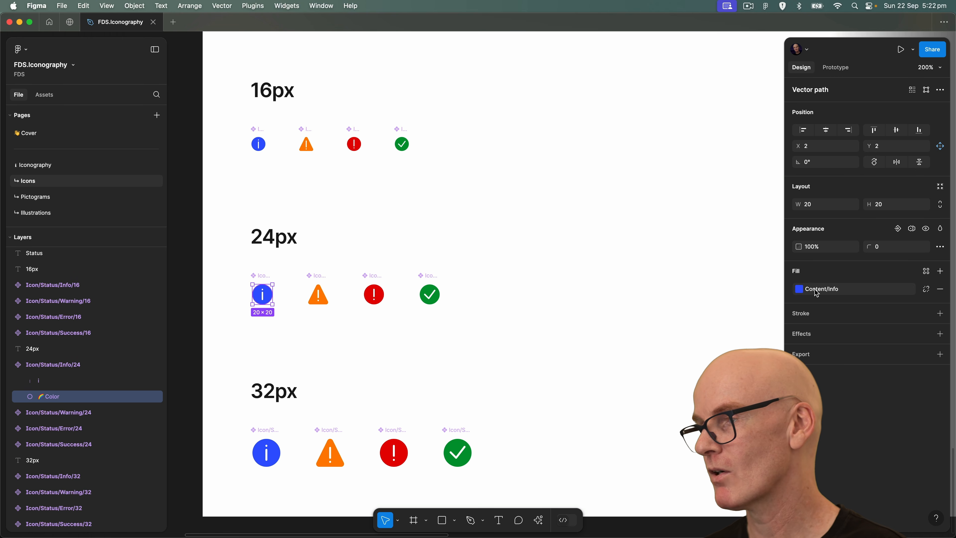
click(262, 297)
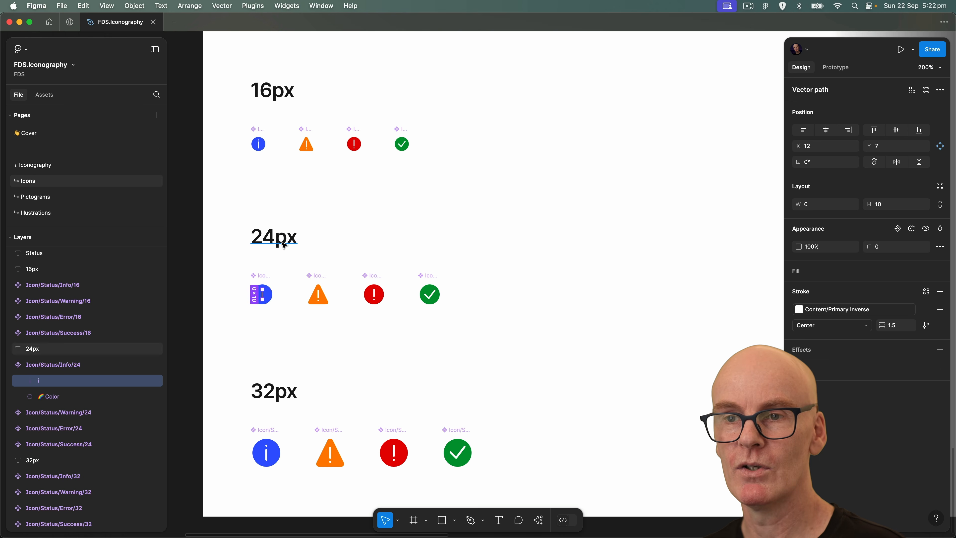
click(181, 223)
Place a copy of the 24px Info status icon beside the 24px Success icon and set its Semantic: Color mode to Dark.
click(263, 277)
drag(262, 278, 504, 280)
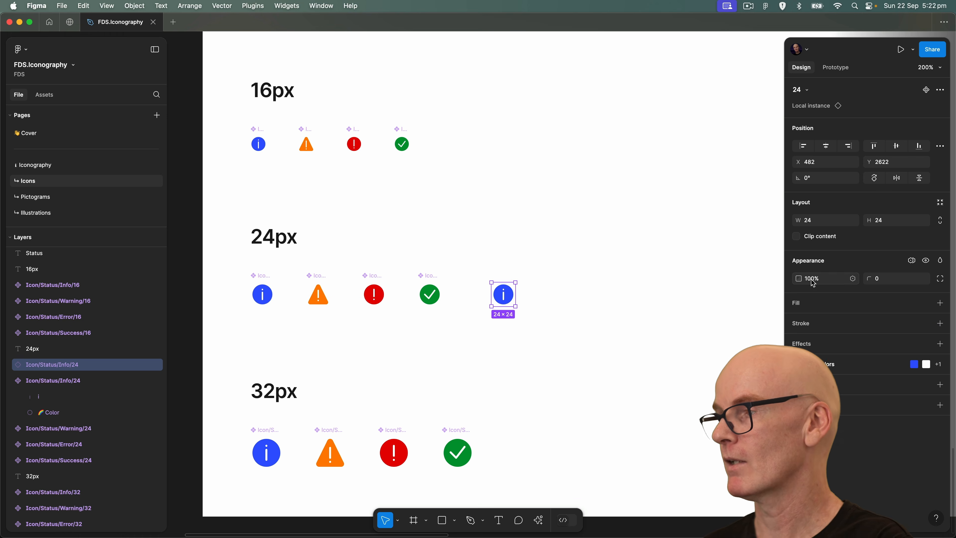
click(911, 260)
mouse_move(895, 293)
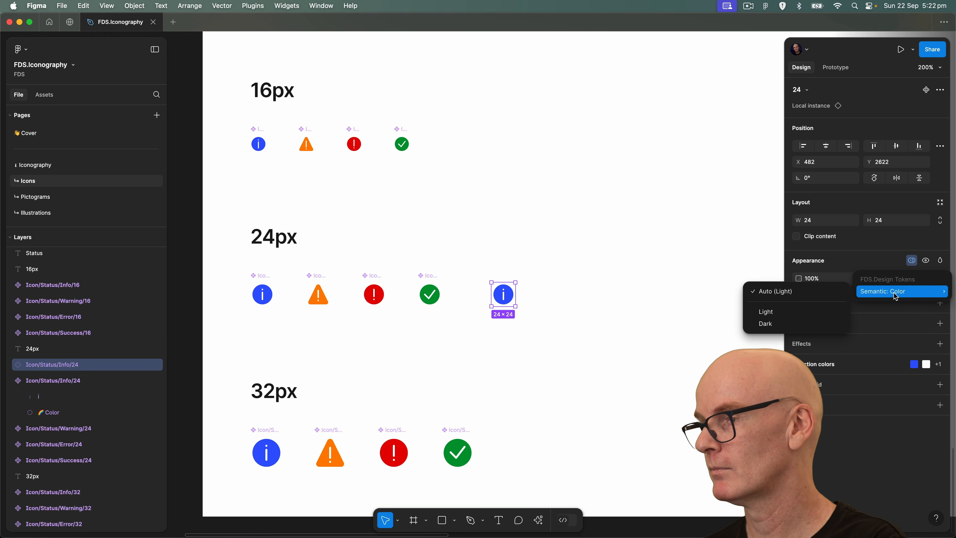
click(781, 323)
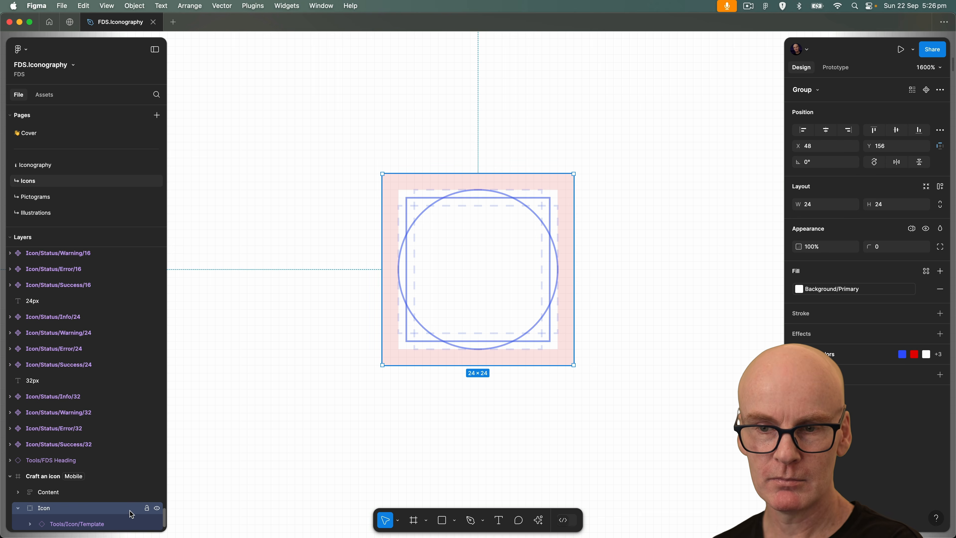
Select the icon template instance, examine its 16, 24, 32 and 64 variants on the Tools page, and return to the Icons page.
click(105, 523)
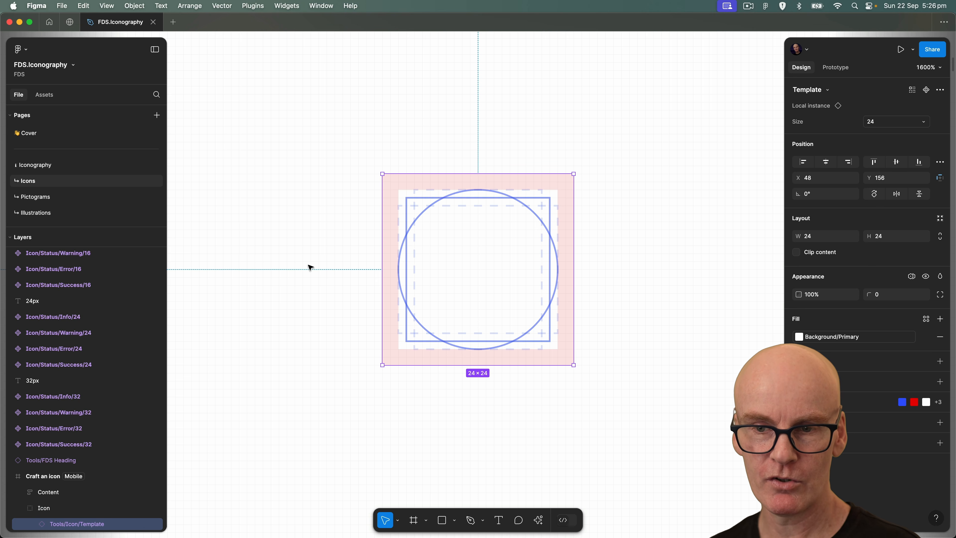
scroll(87, 175, down, 2)
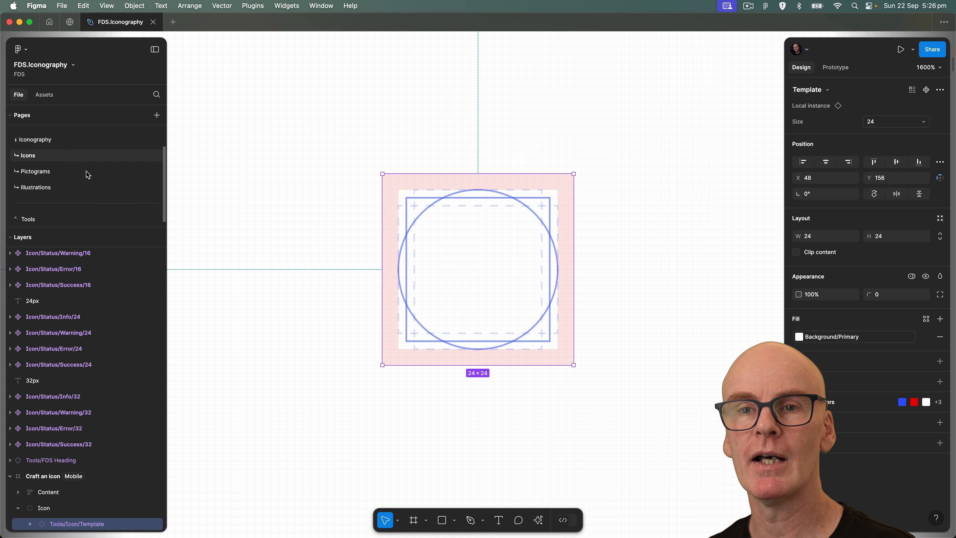
click(52, 219)
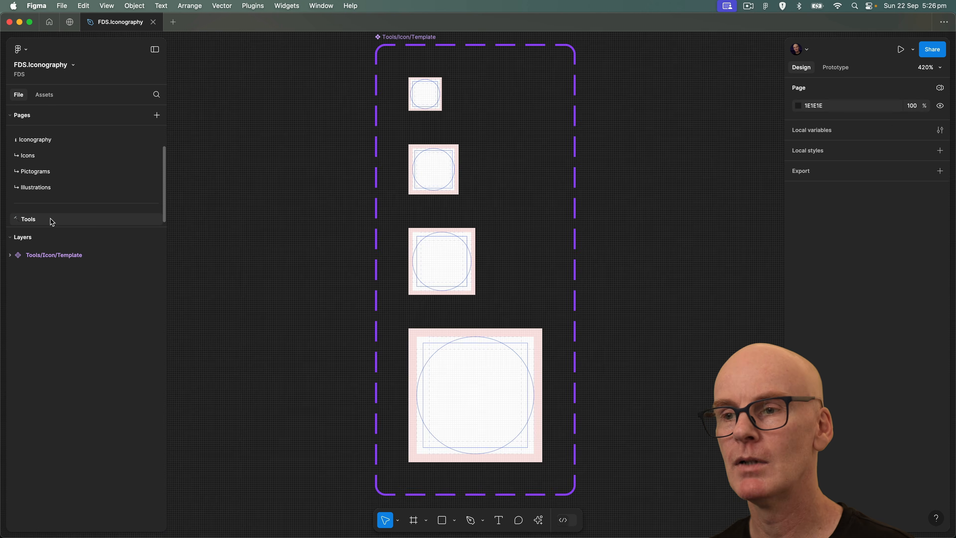
click(437, 95)
click(440, 180)
click(454, 279)
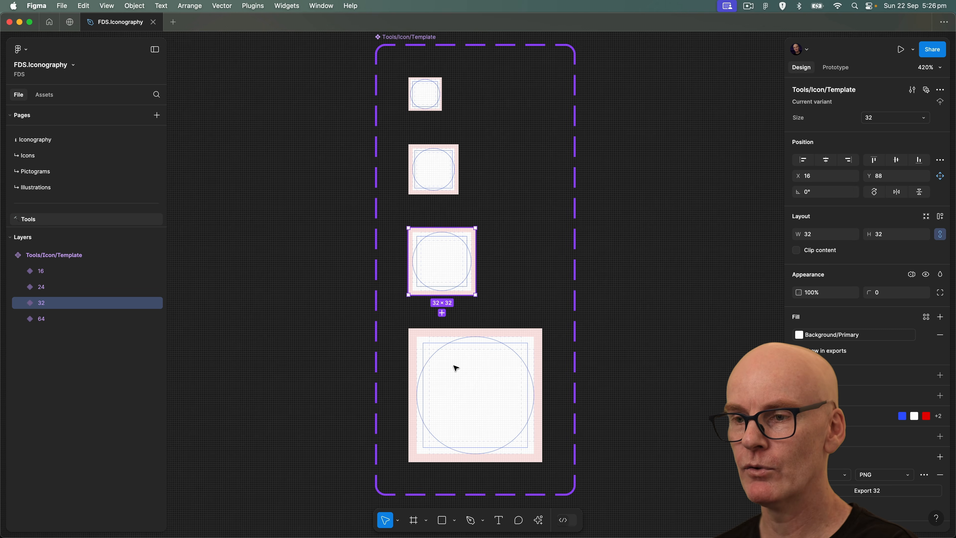
click(464, 400)
click(262, 161)
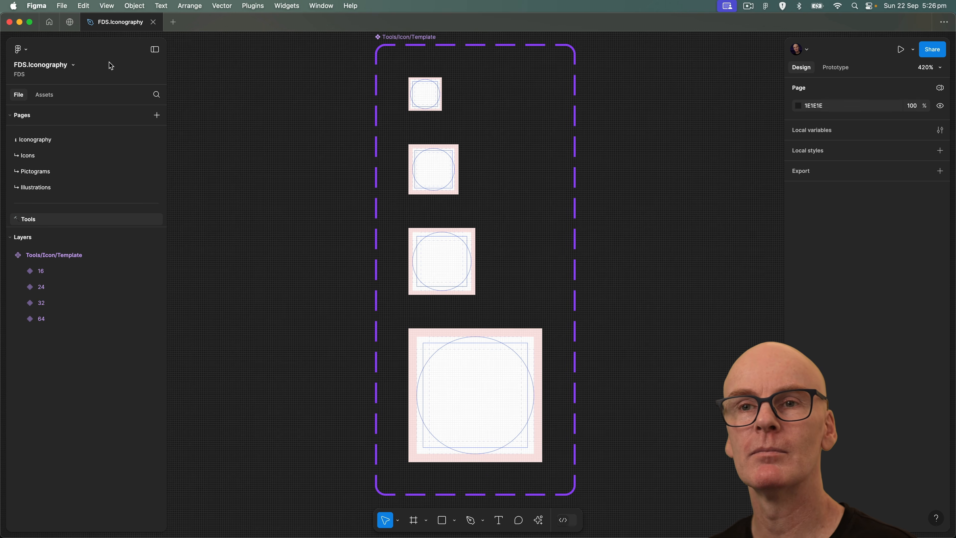
click(27, 155)
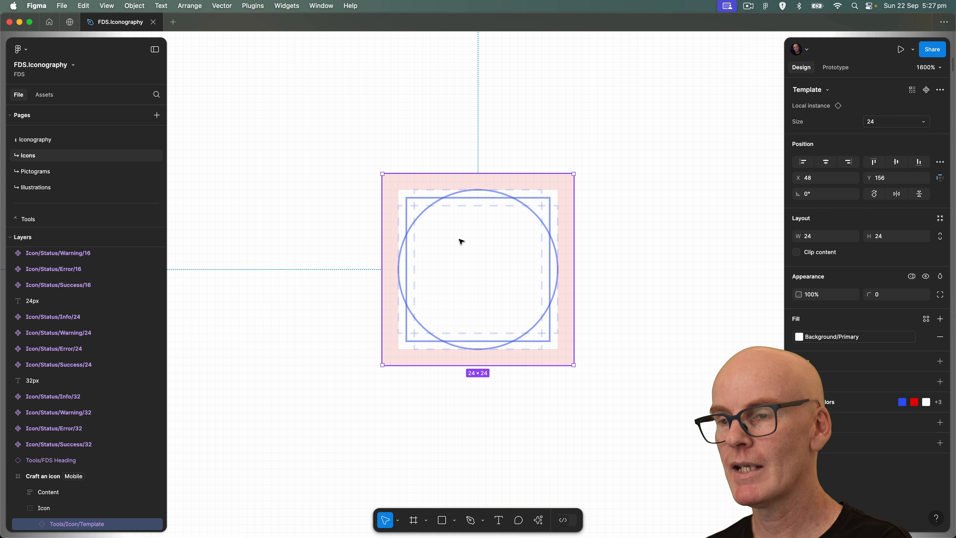
Switch the icon template instance to size 32 and back to size 24.
click(882, 122)
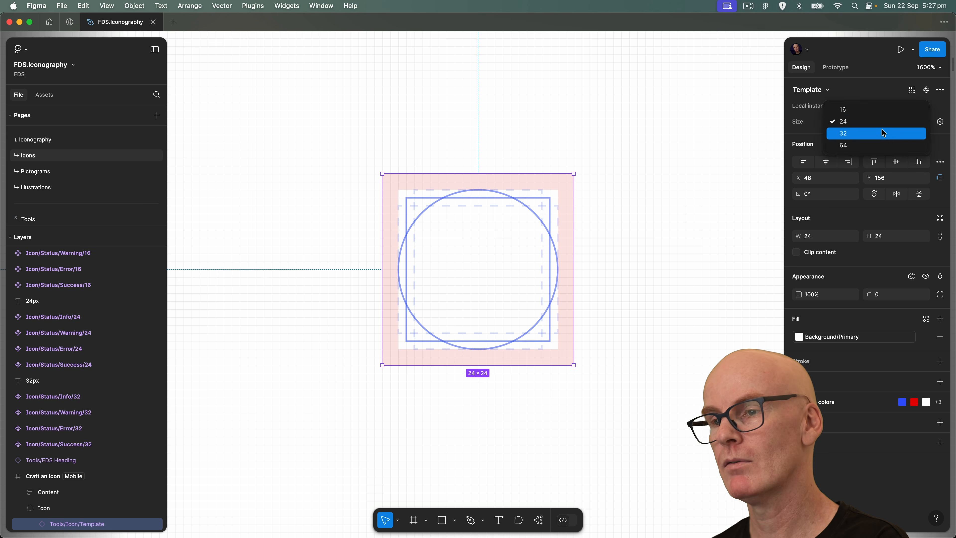
click(883, 133)
click(883, 122)
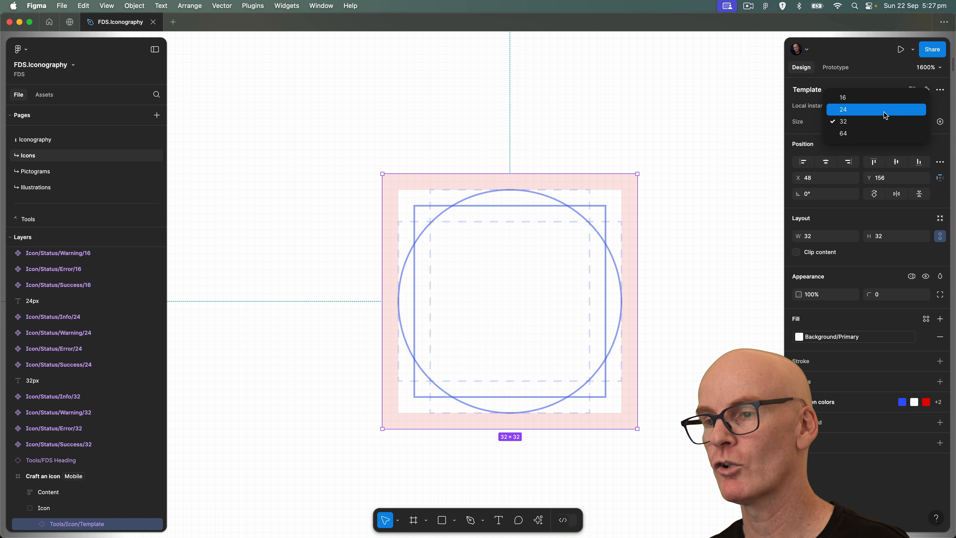
click(881, 110)
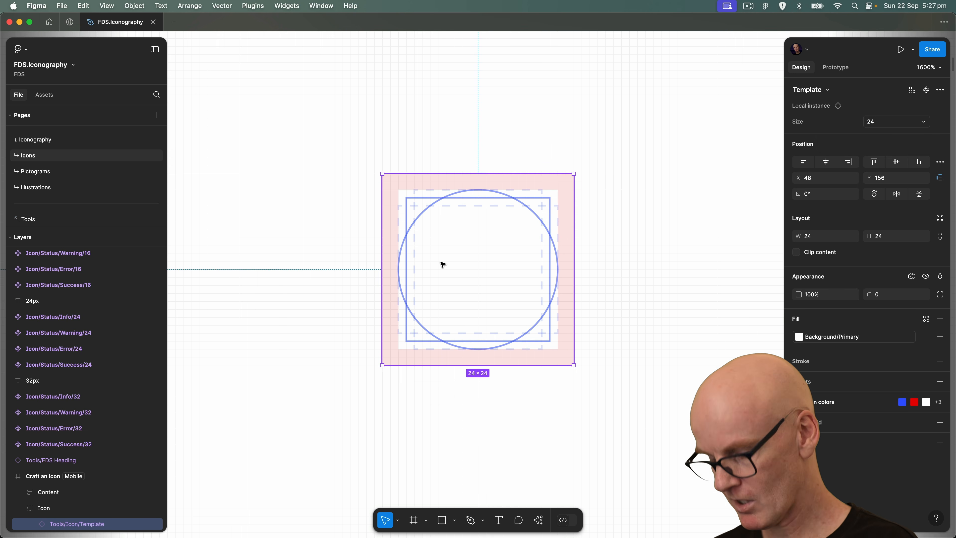
Draw an ellipse 18 px wide and 7 px high across the template's square keyline and position it at X 51, Y 164.
key(o)
mouse_move(405, 253)
mouse_down()
mouse_move(418, 263)
mouse_move(552, 278)
mouse_move(549, 308)
mouse_up()
drag(464, 285, 463, 268)
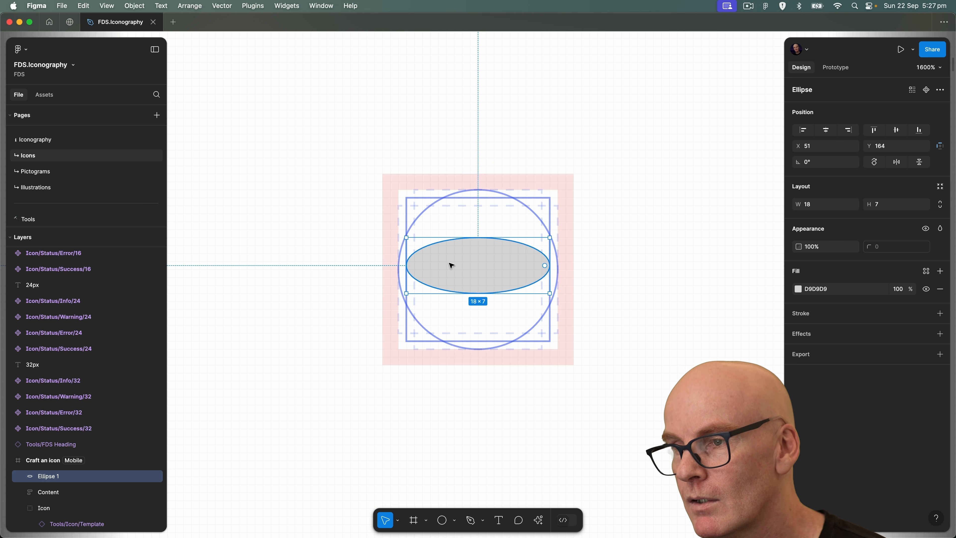
drag(465, 274, 466, 273)
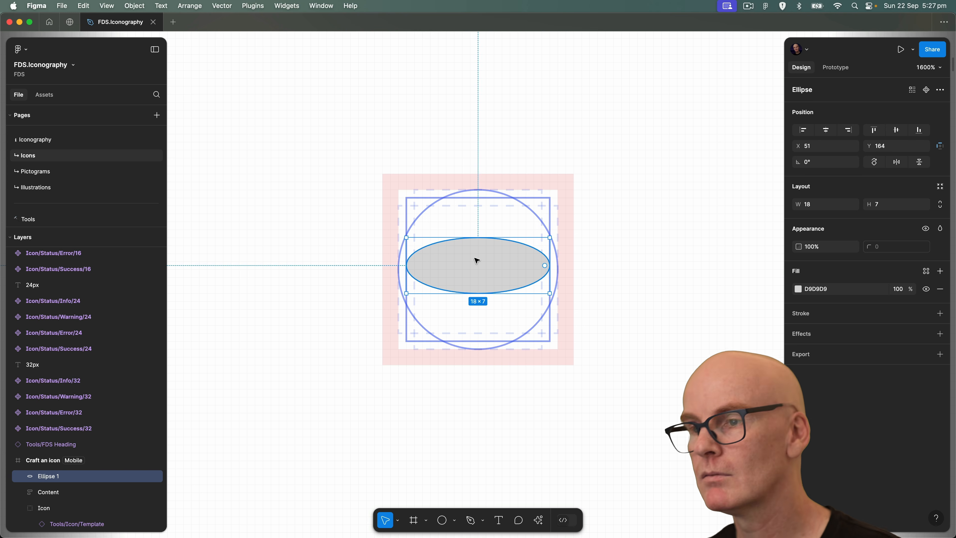
Remove the ellipse's fill and give it a stroke aligned to Center.
click(938, 289)
click(852, 292)
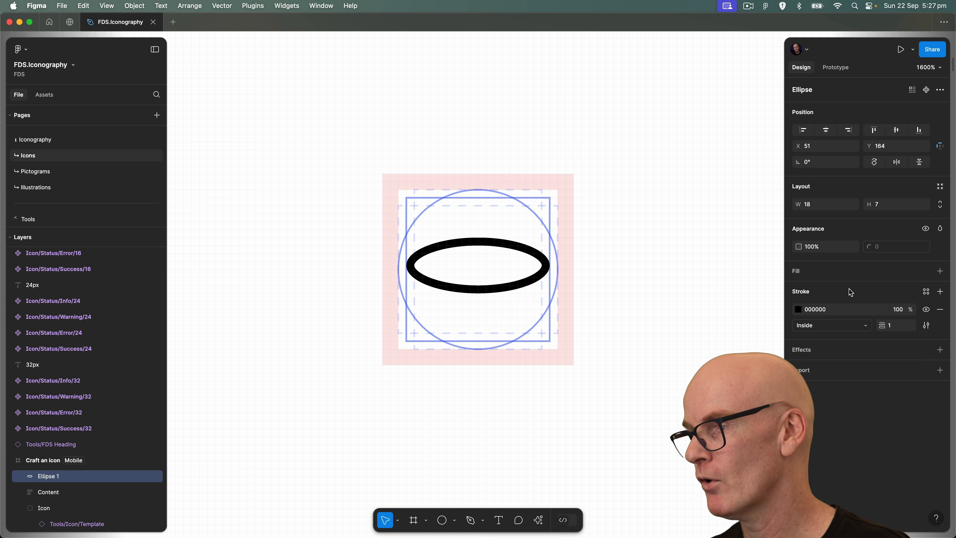
click(828, 325)
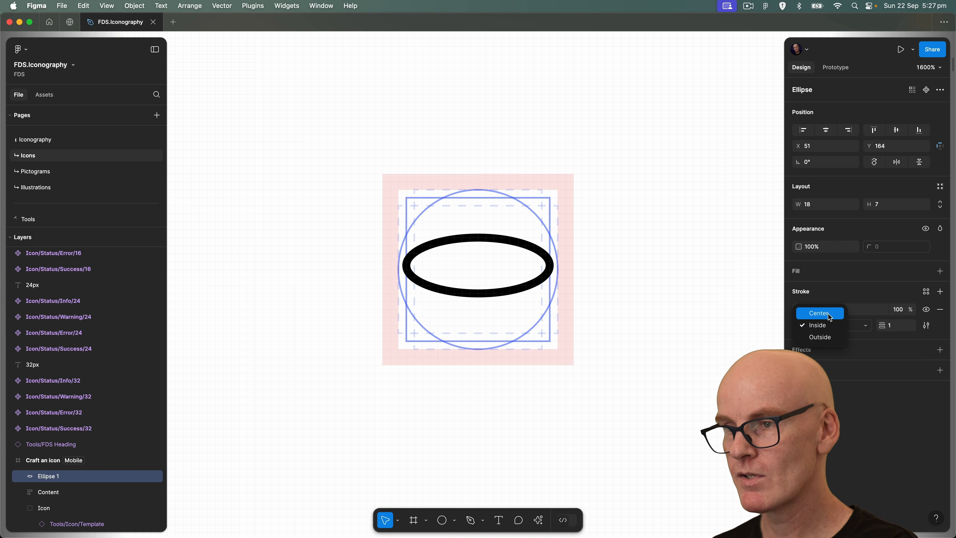
click(828, 313)
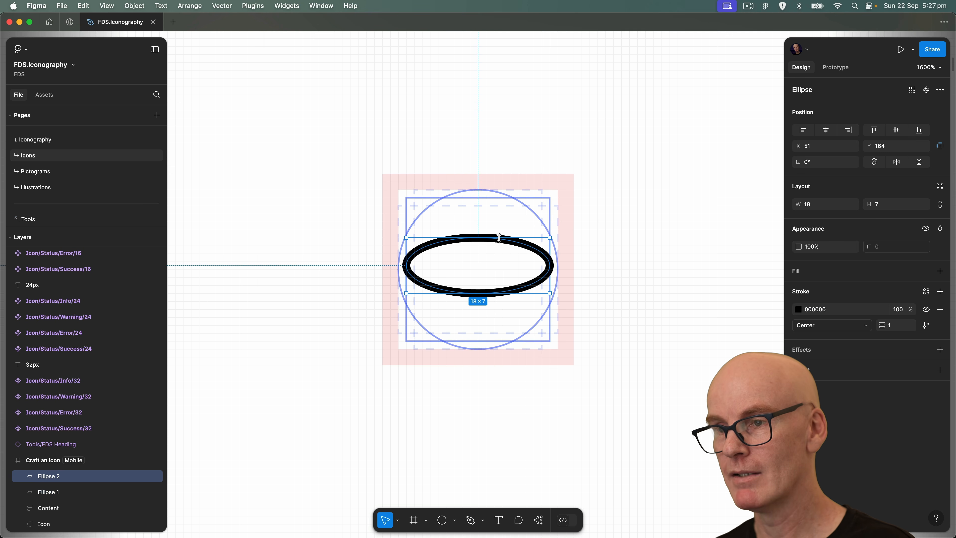
Duplicate the ellipse, raise the copy to Y 160, and resize it to 10 by 7 px centred at X 55.
key(super+d)
key(Up)
key(Up)
key(Up)
key(Up)
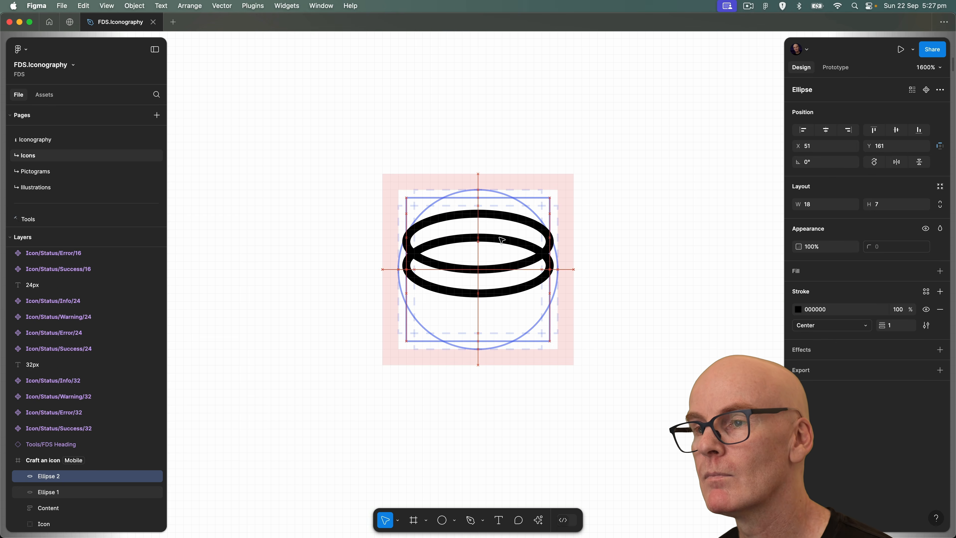
drag(406, 231, 446, 232)
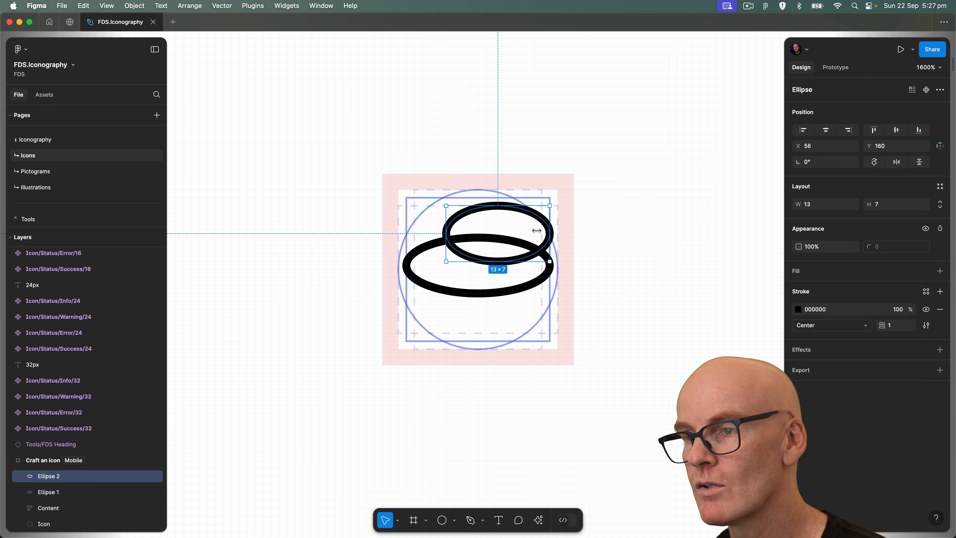
drag(551, 229, 510, 233)
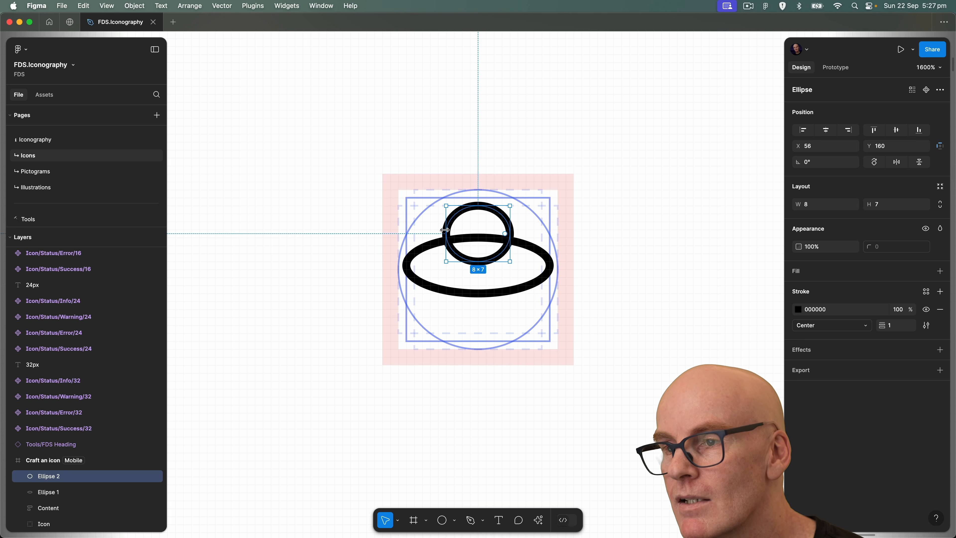
drag(446, 231, 437, 231)
drag(510, 223, 517, 222)
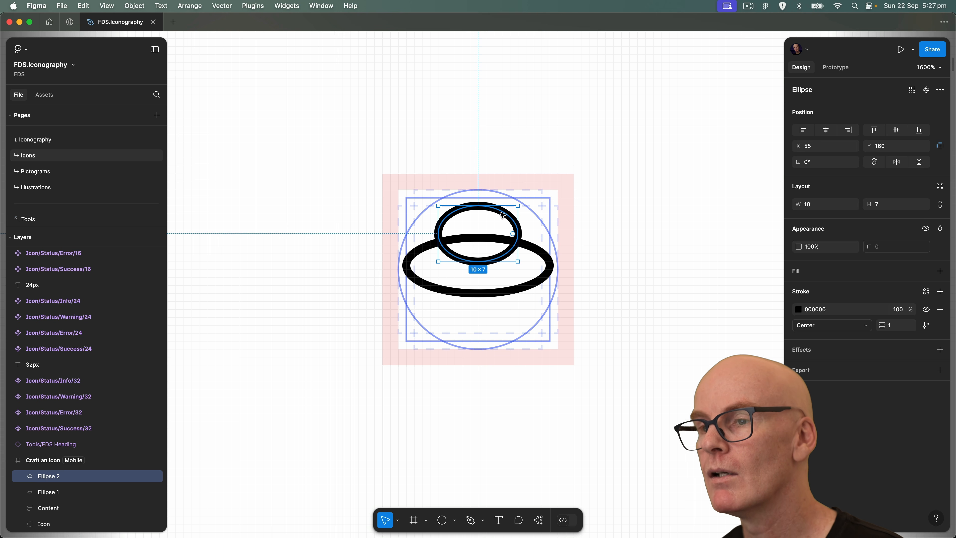
Make the upper ellipse 10 by 8 px and shift both ellipses vertically so the upper one sits at Y 160.
click(535, 250)
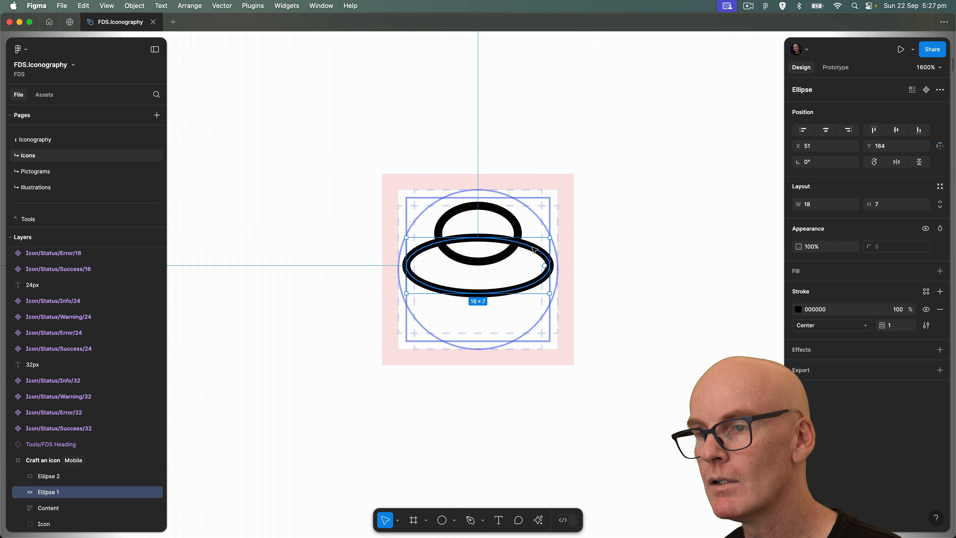
drag(535, 249, 482, 261)
click(502, 212)
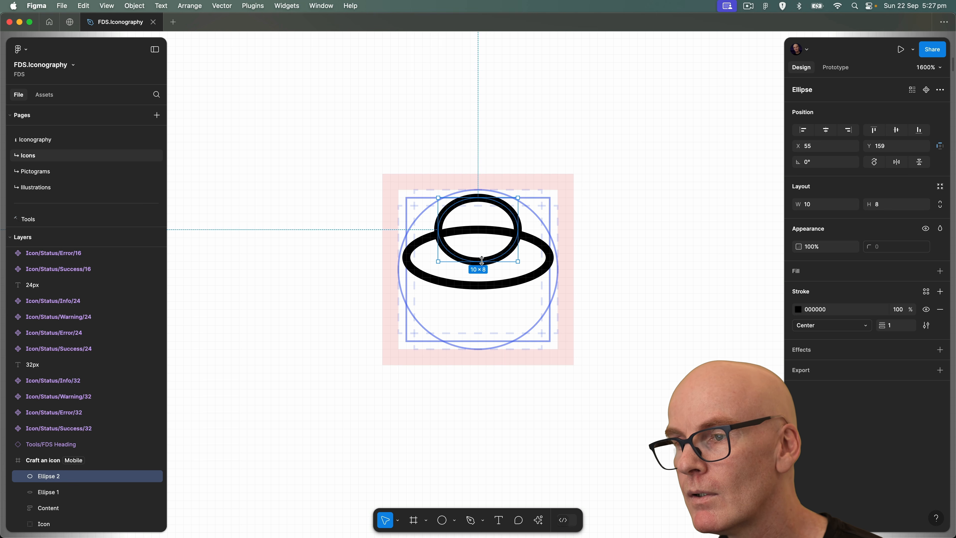
shift+click(485, 289)
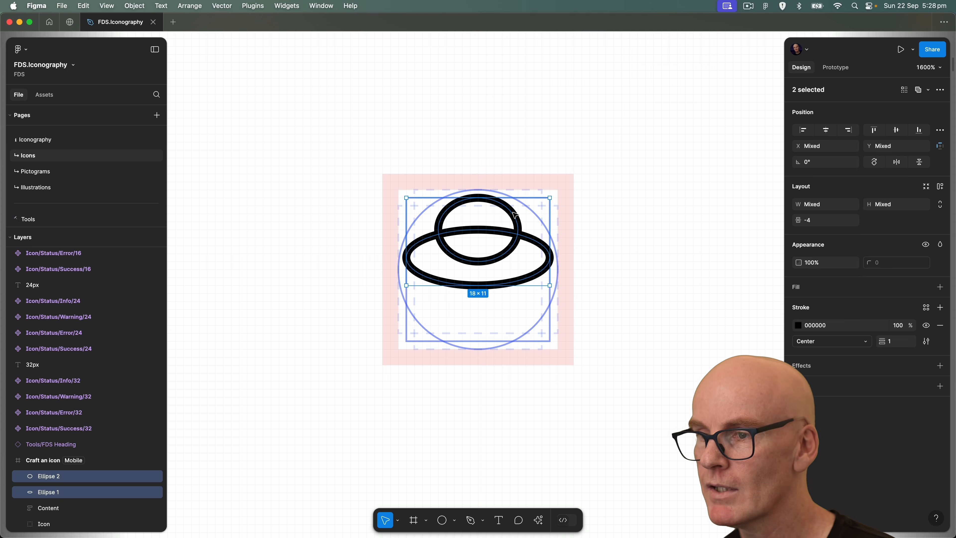
key(Down)
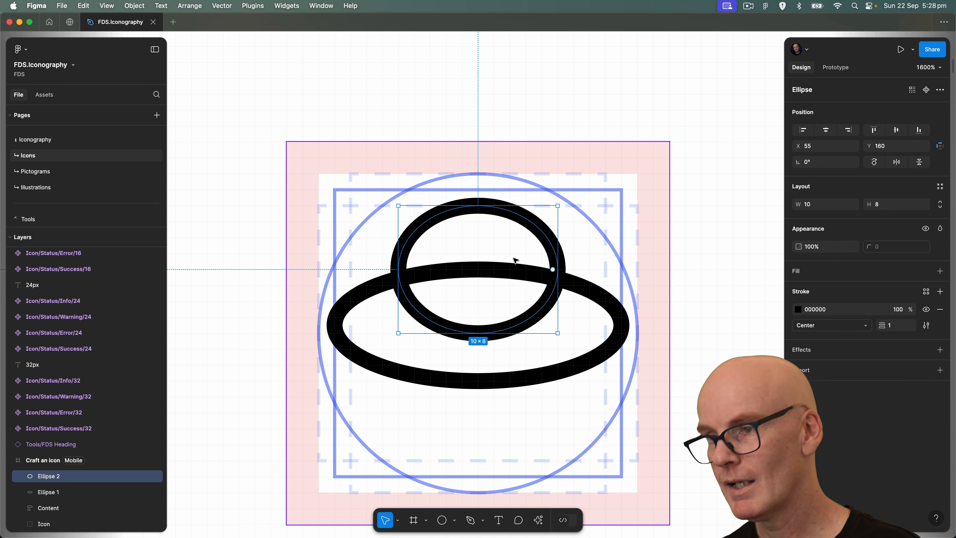
Edit the upper ellipse's path and delete its bottom anchor point.
double_click(529, 222)
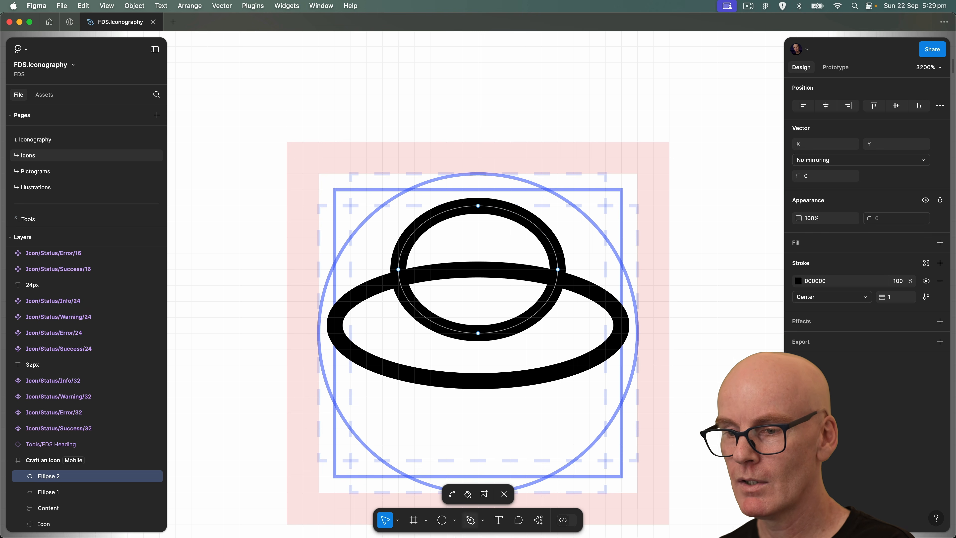
click(470, 520)
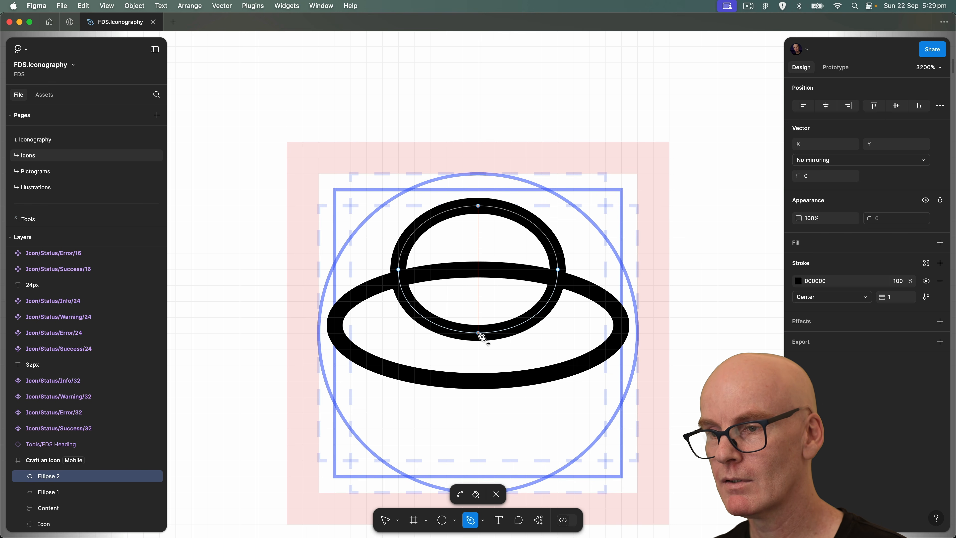
key(Escape)
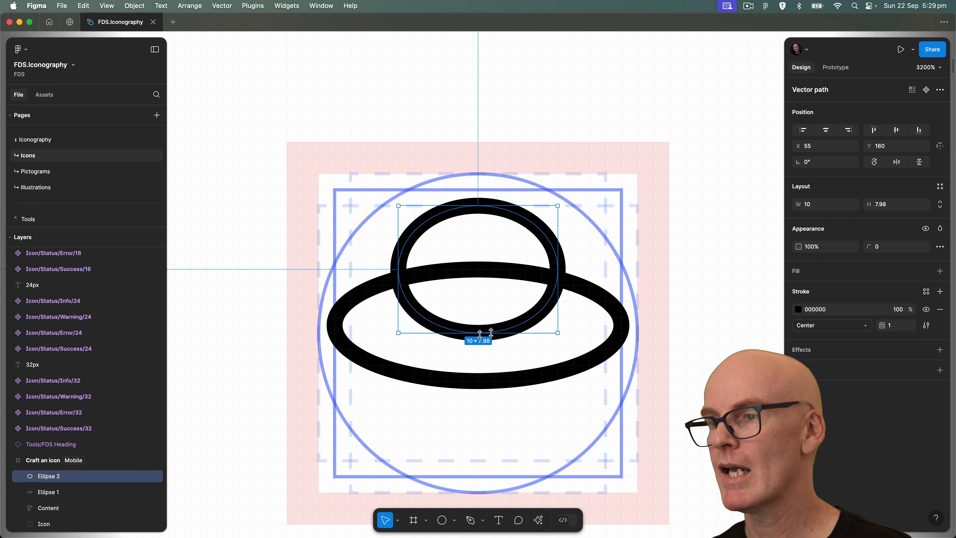
Flatten the dome's underside by raising its two lower curve handles to Y 167.5, and move the dome to Y 161.
double_click(523, 217)
click(558, 269)
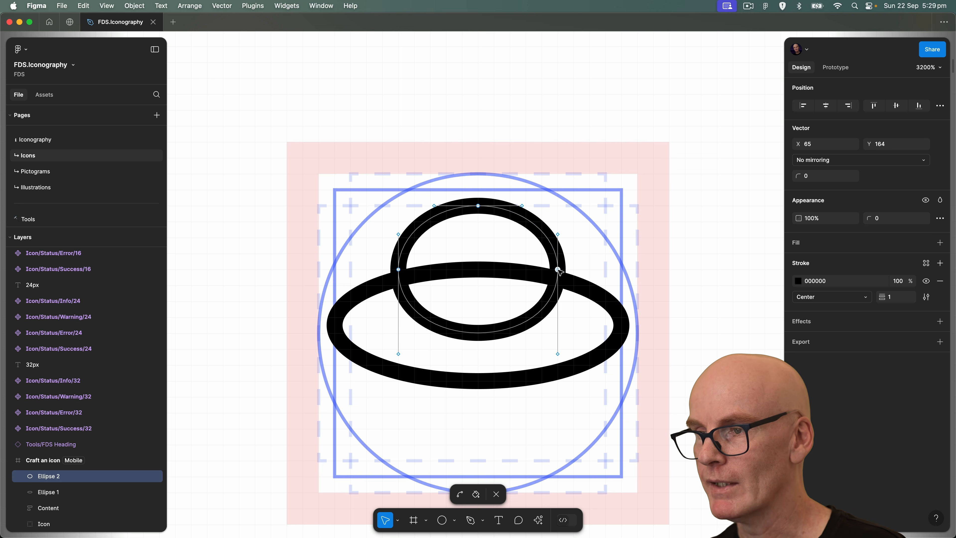
drag(557, 354, 558, 334)
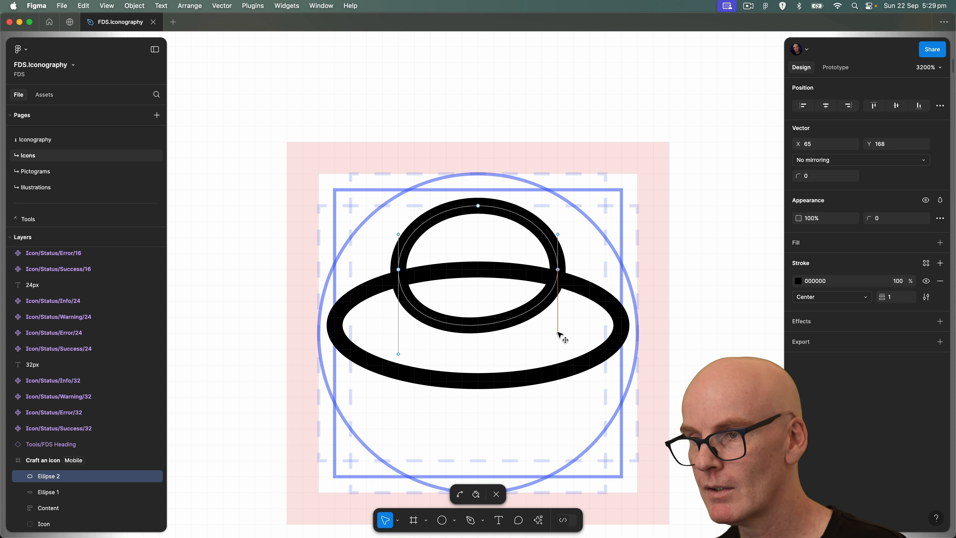
click(398, 269)
drag(398, 355, 398, 334)
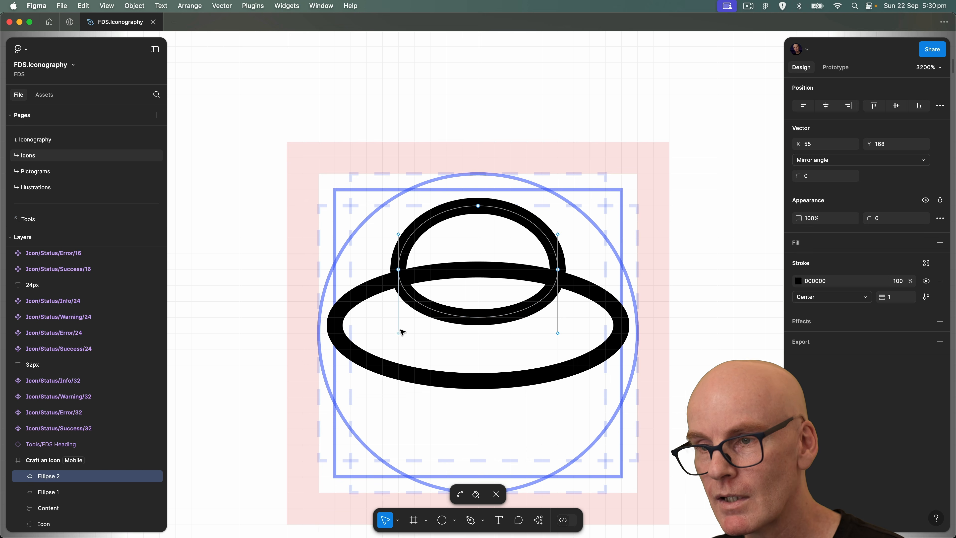
drag(399, 334, 398, 326)
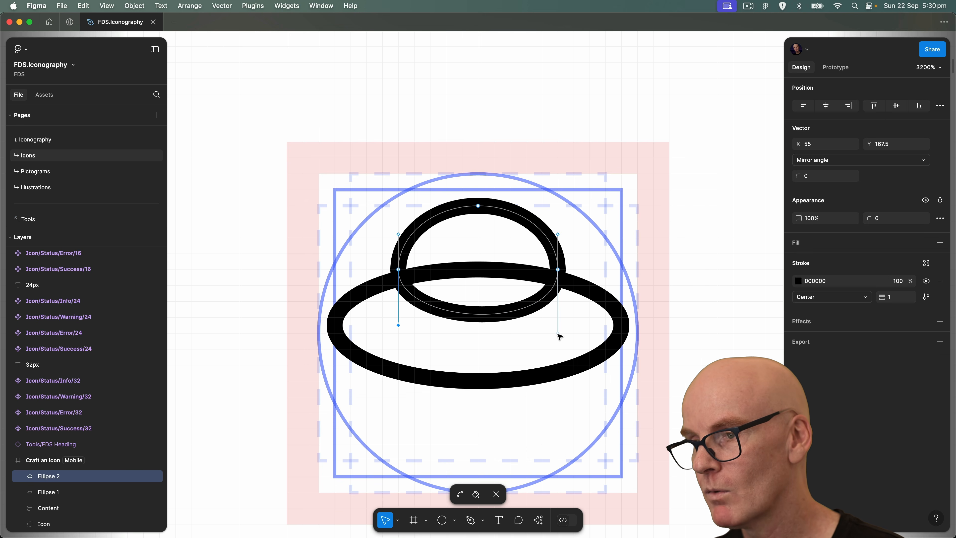
drag(559, 334, 559, 328)
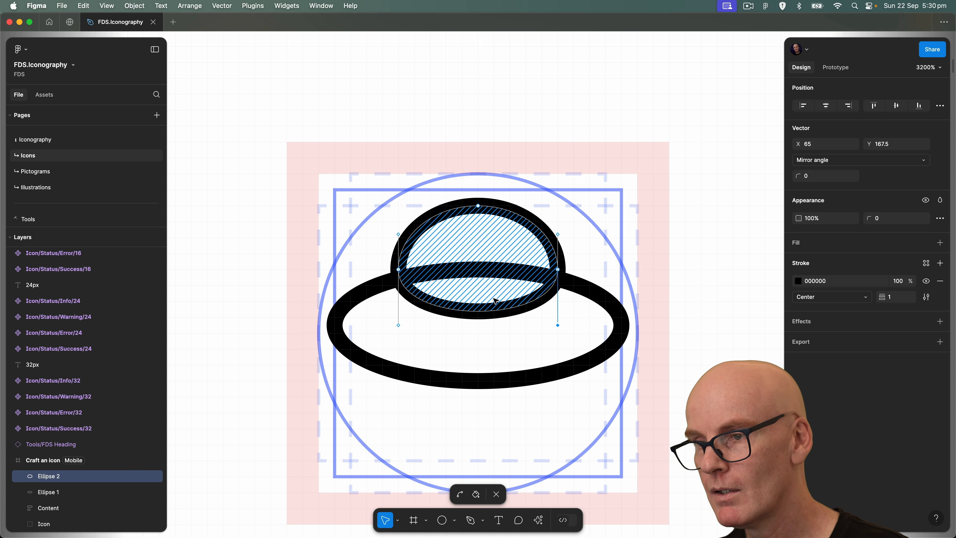
key(Escape)
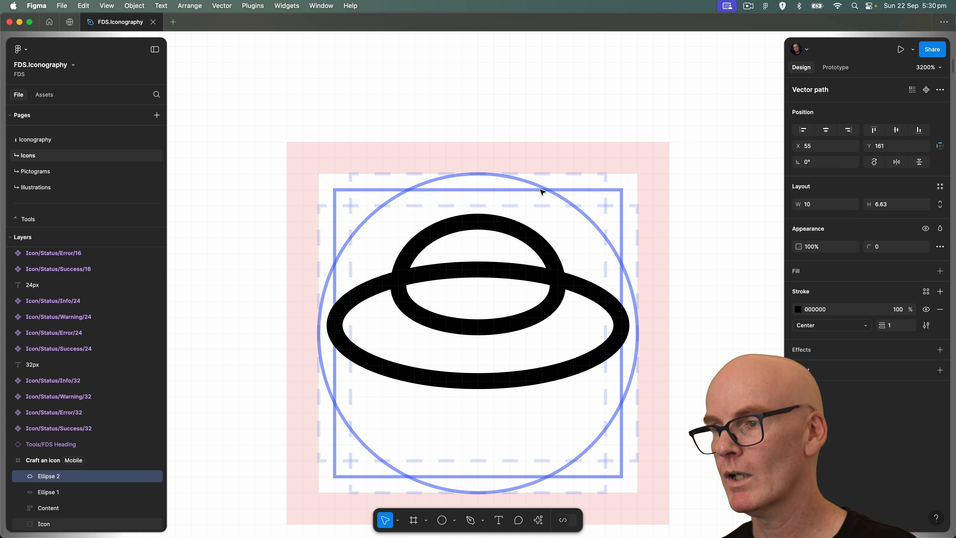
Select the dome and the wide ellipse together and move them up 1 px.
shift+click(587, 287)
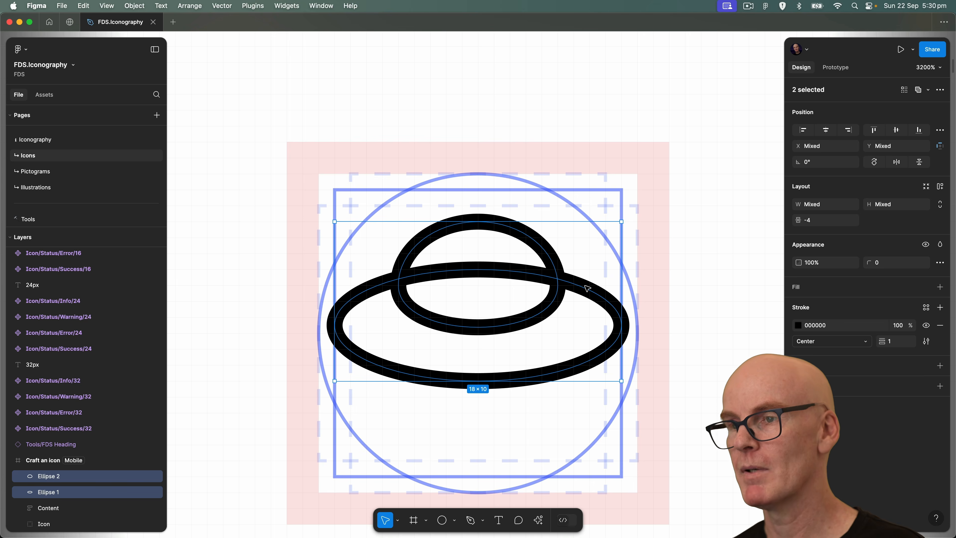
scroll(587, 288, down, 5)
scroll(587, 288, up, 3)
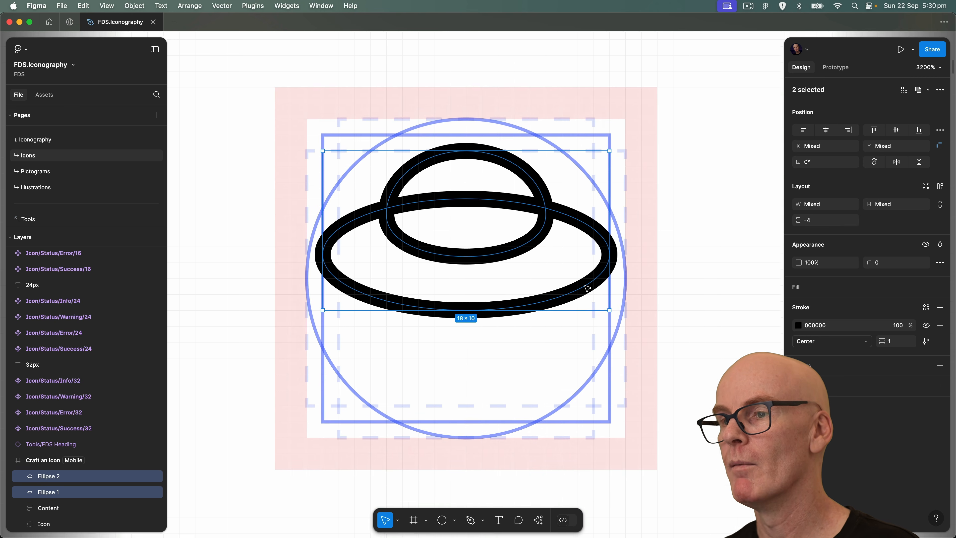
scroll(587, 288, down, 1)
Draw a 4 px vertical line below the saucer and align its stroke on the template's centre axis at X 60, Y 172.
click(545, 338)
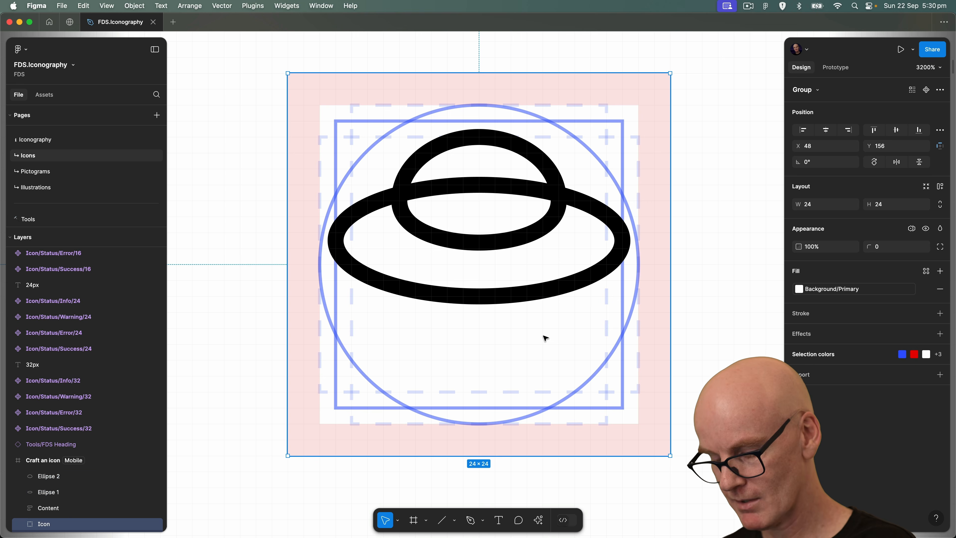
key(l)
drag(480, 329, 479, 391)
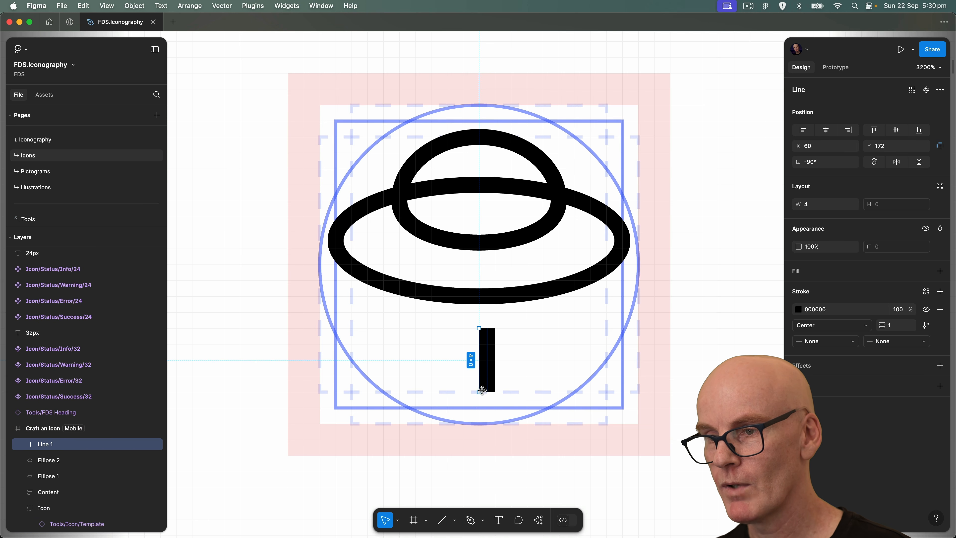
double_click(488, 346)
drag(487, 328, 482, 329)
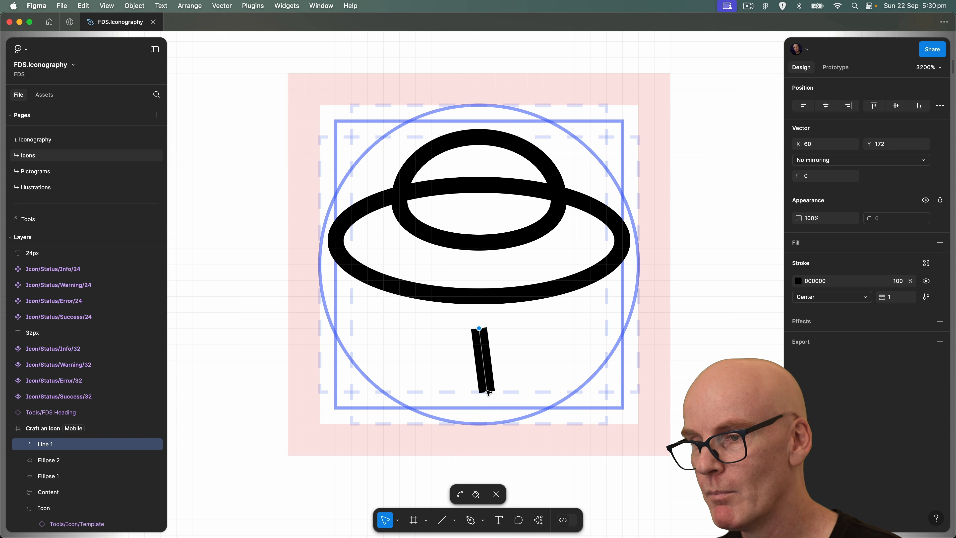
drag(485, 393, 479, 392)
key(Escape)
Duplicate the vertical line and place a copy at X 55, Y 171, beneath the saucer's left side.
key(super+d)
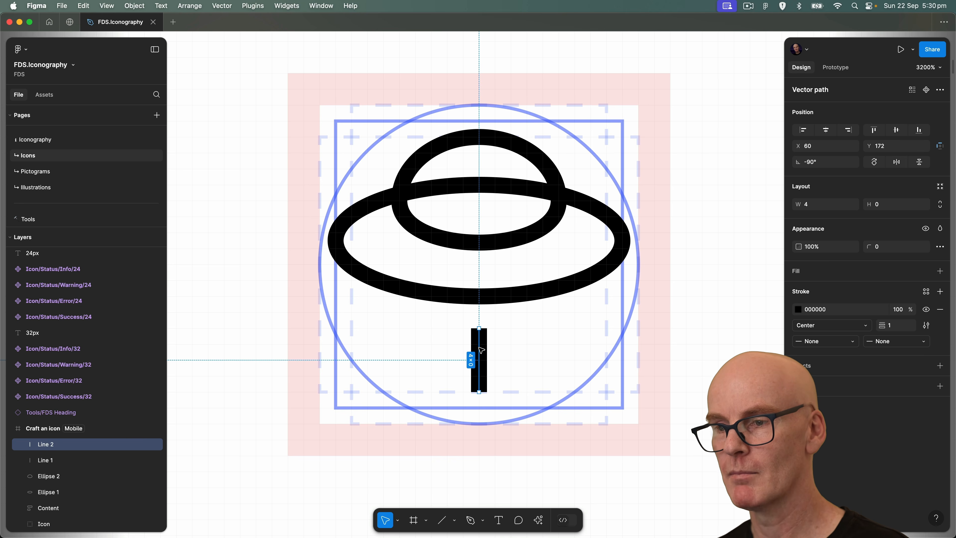
key(super+d)
key(Left)
key(Left)
key(Left)
key(Left)
key(Left)
key(Up)
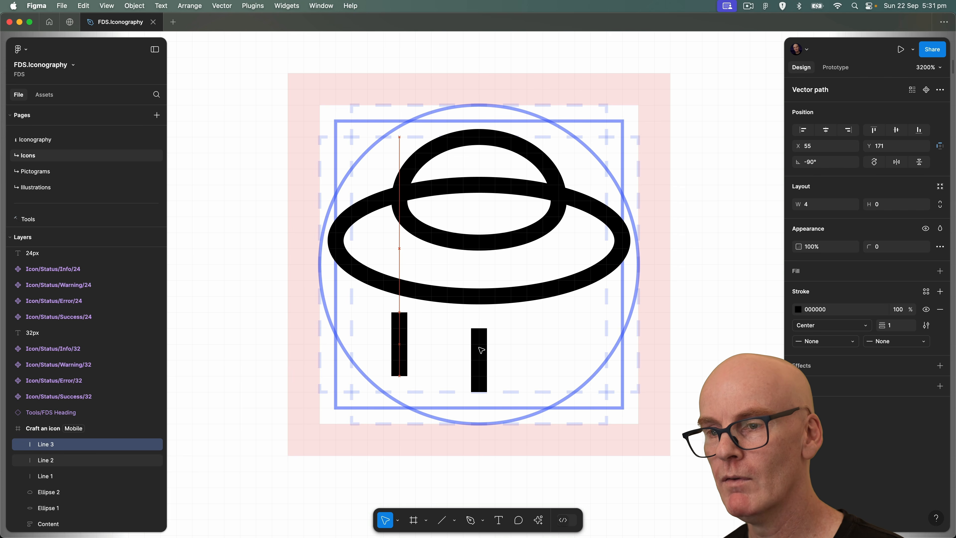
Duplicate the left line and place the copy at X 65, Y 171, mirroring it across the centre line.
key(super+d)
key(shift+Right)
key(shift+Right)
key(shift+Right)
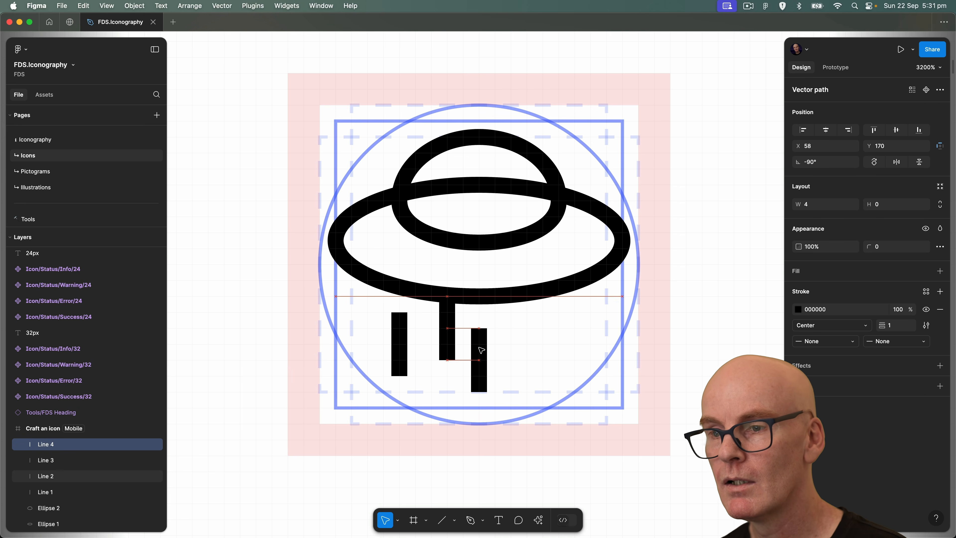
key(shift+Left)
key(Down)
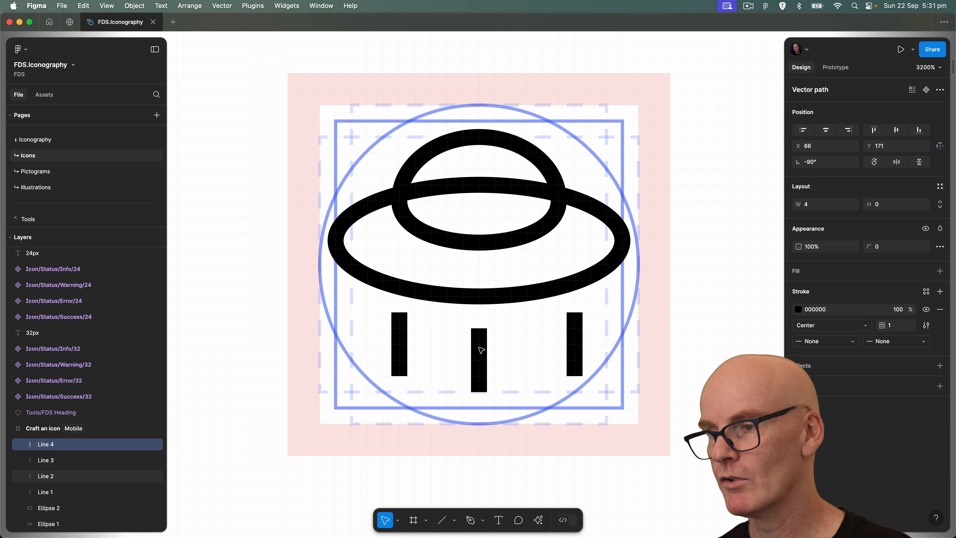
key(Left)
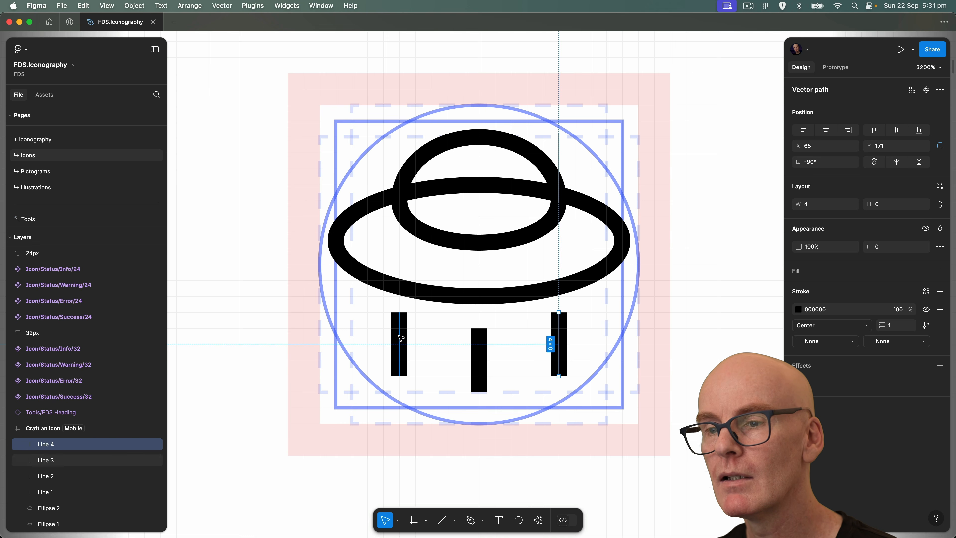
Shorten the two outer vertical lines to 3 px by raising their lower end points to Y 174.
double_click(400, 338)
drag(399, 375, 400, 361)
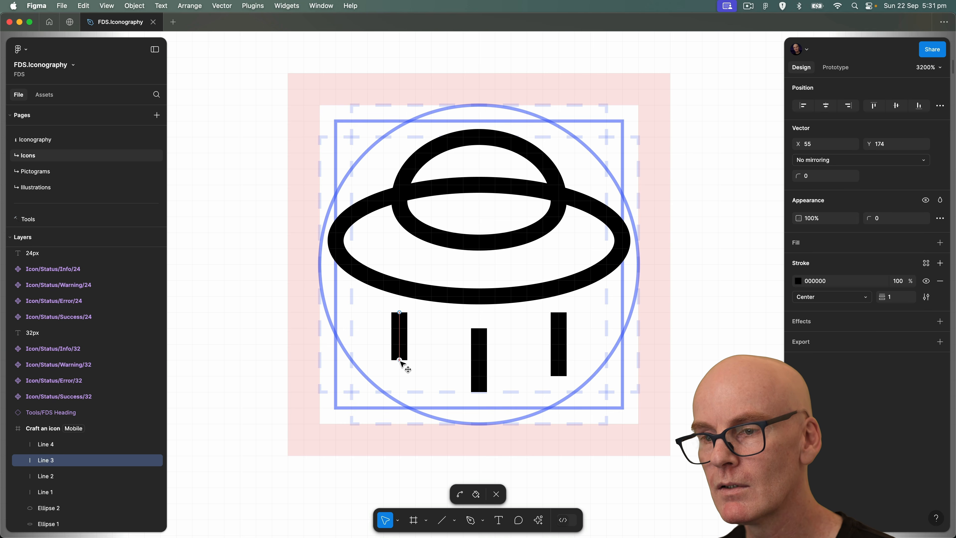
key(Escape)
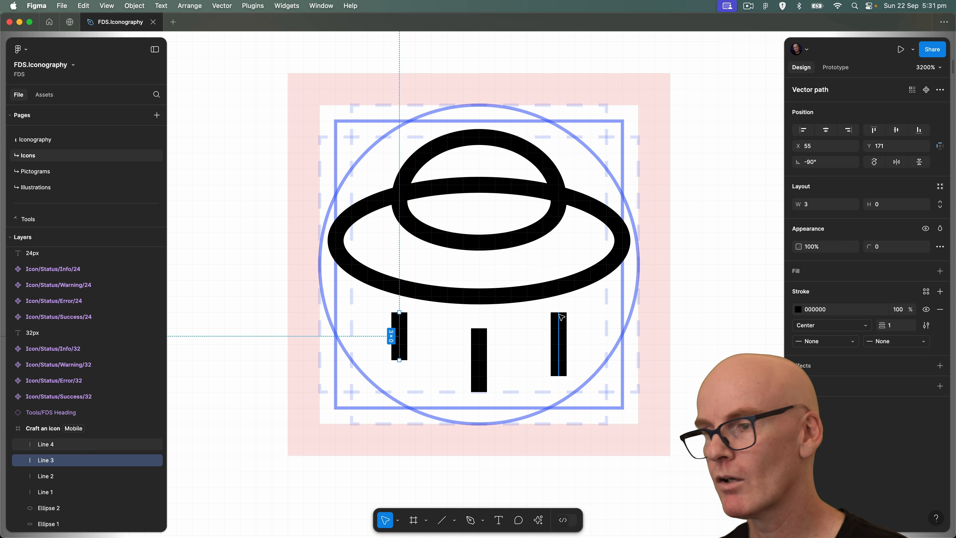
double_click(561, 327)
drag(558, 375, 558, 360)
key(Escape)
Flatten the dome and the wide ellipse into a single vector path and open that path for editing.
scroll(565, 294, up, 1)
click(575, 260)
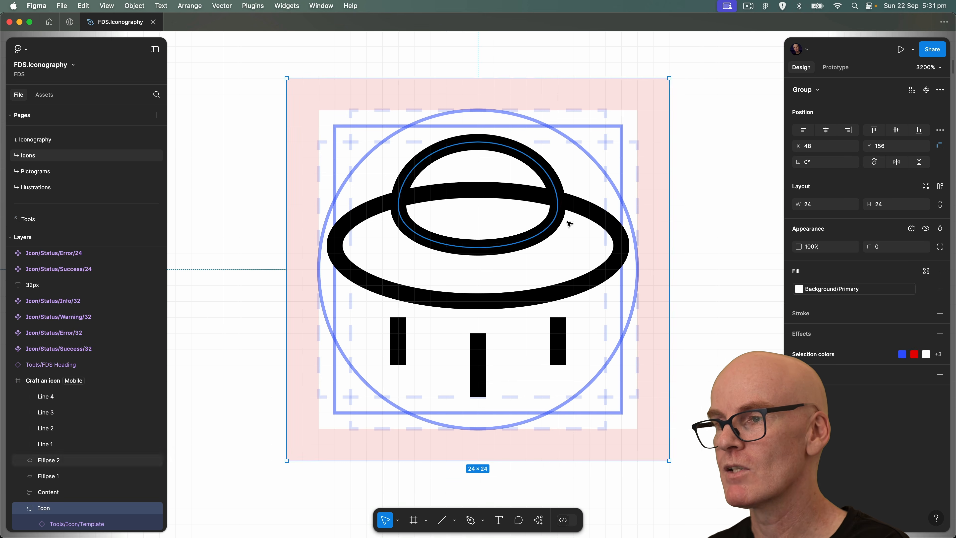
click(581, 209)
shift+click(557, 197)
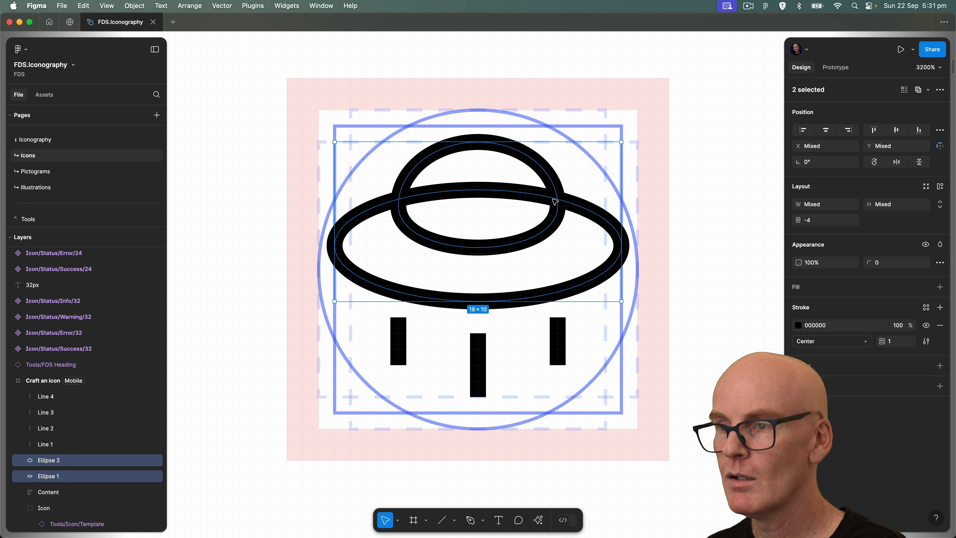
right_click(416, 198)
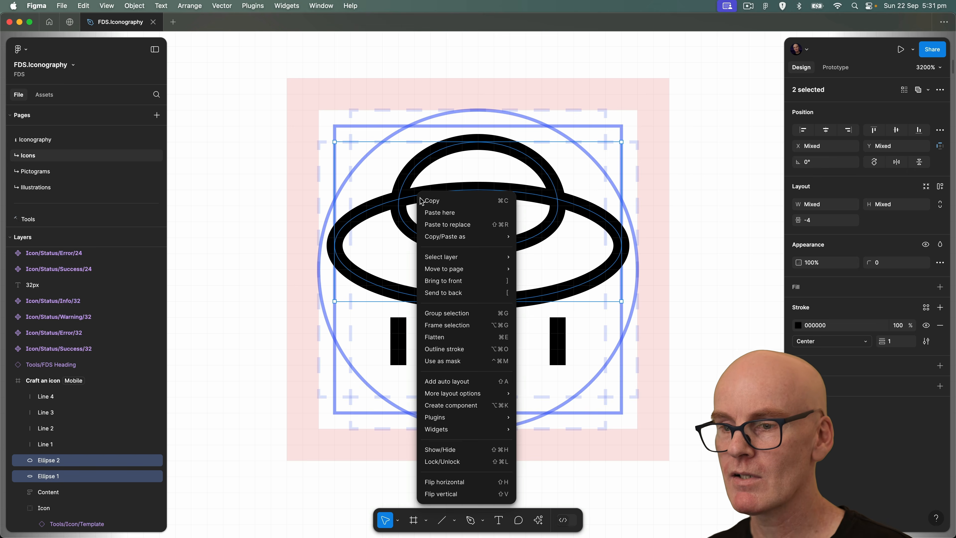
click(462, 333)
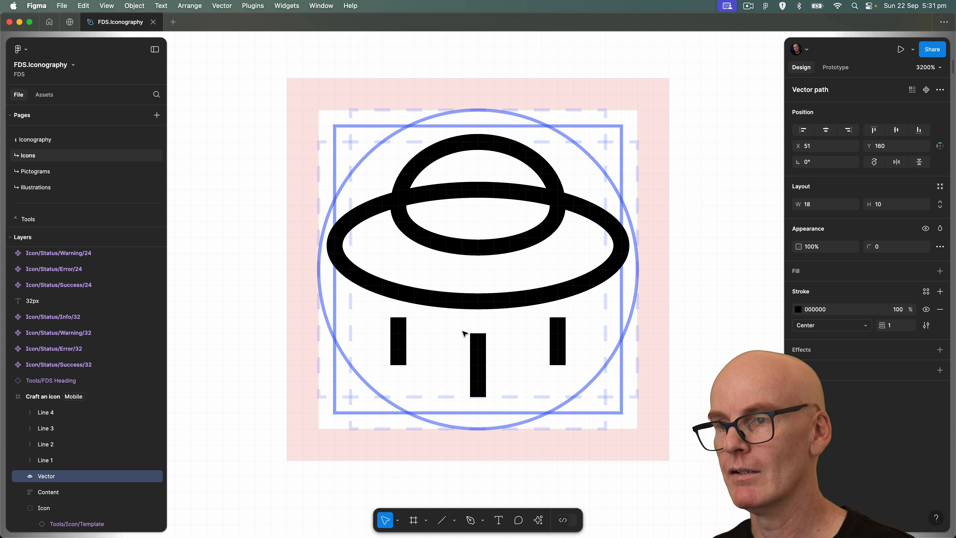
double_click(521, 152)
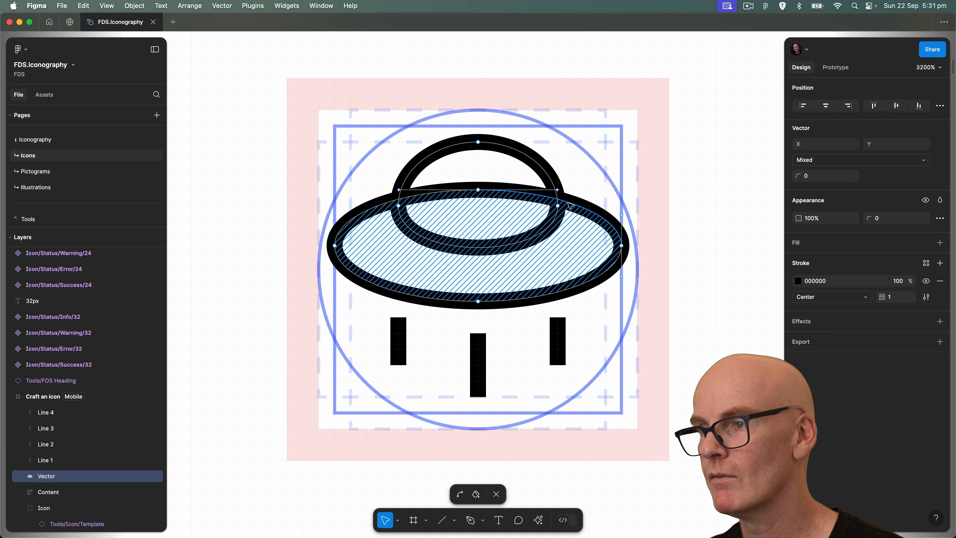
click(544, 171)
key(super)
key(super+z)
key(super+z)
key(super+z)
key(super+z)
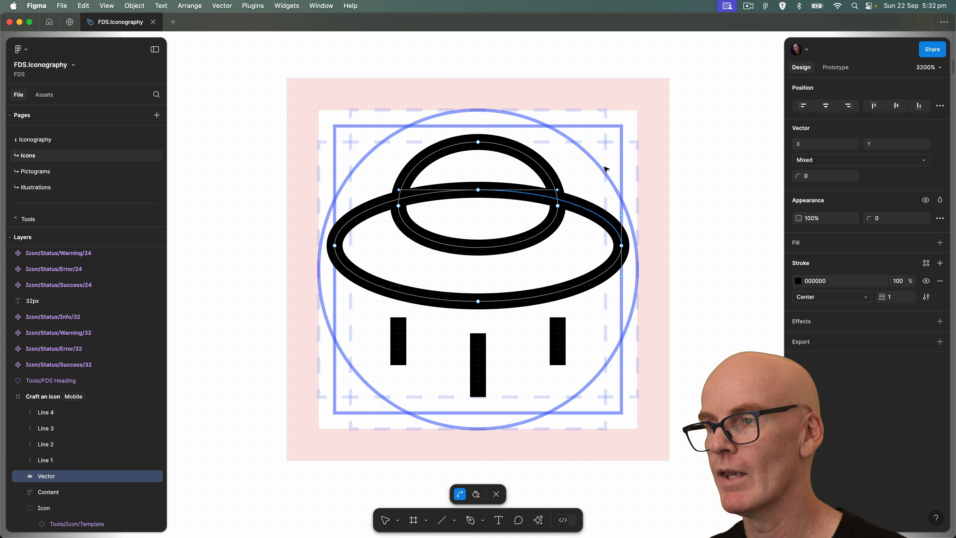
Leave path editing and undo the flattening of the dome and the wide ellipse.
click(593, 161)
click(578, 206)
key(super+equal)
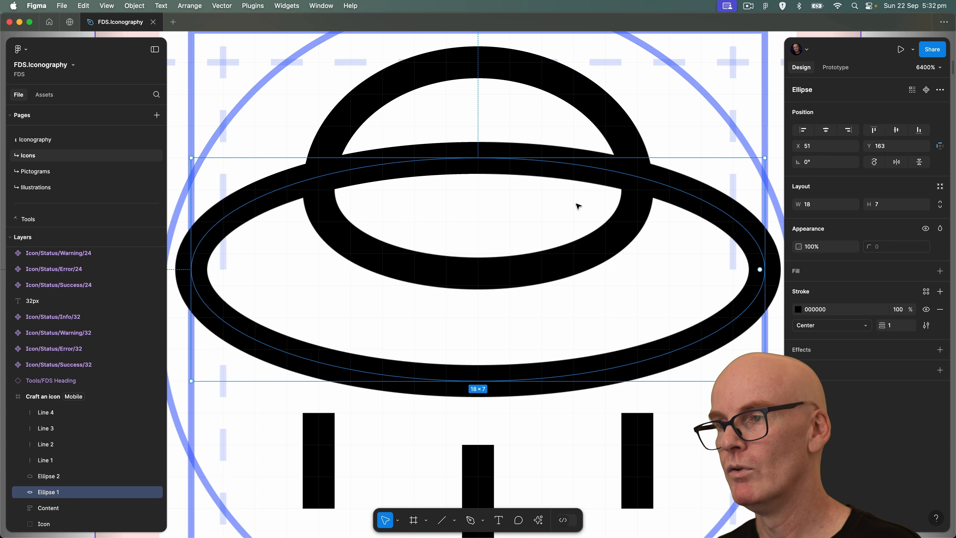
Open only the wide ellipse for vector editing.
click(674, 189)
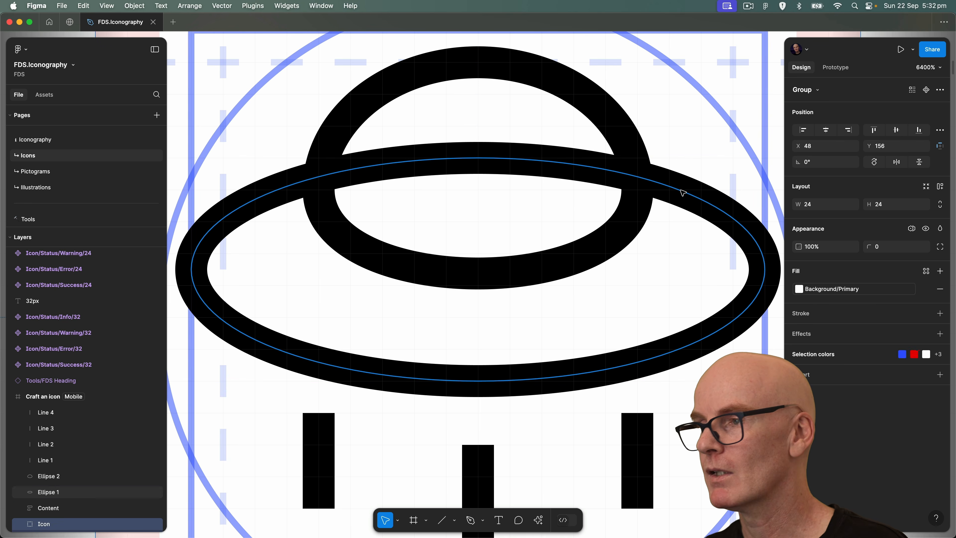
click(682, 192)
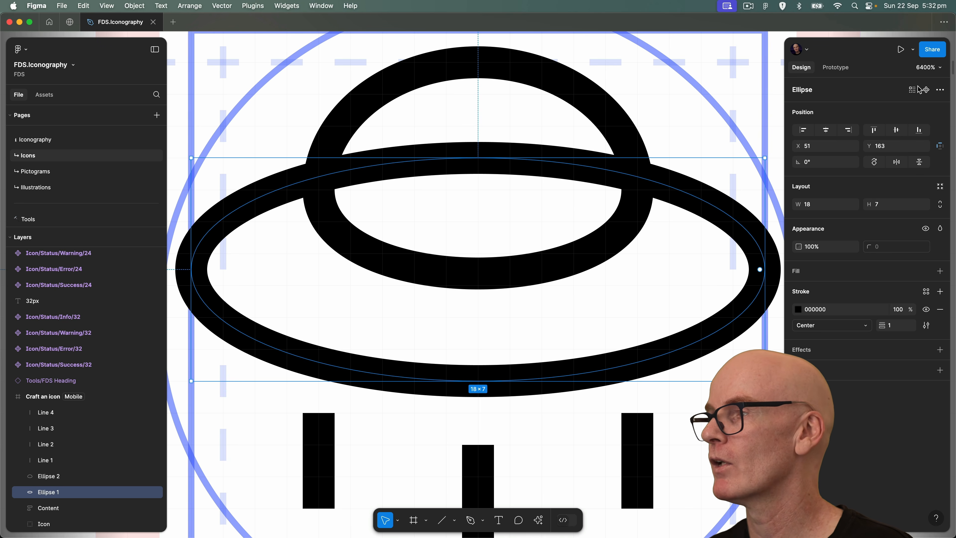
click(940, 91)
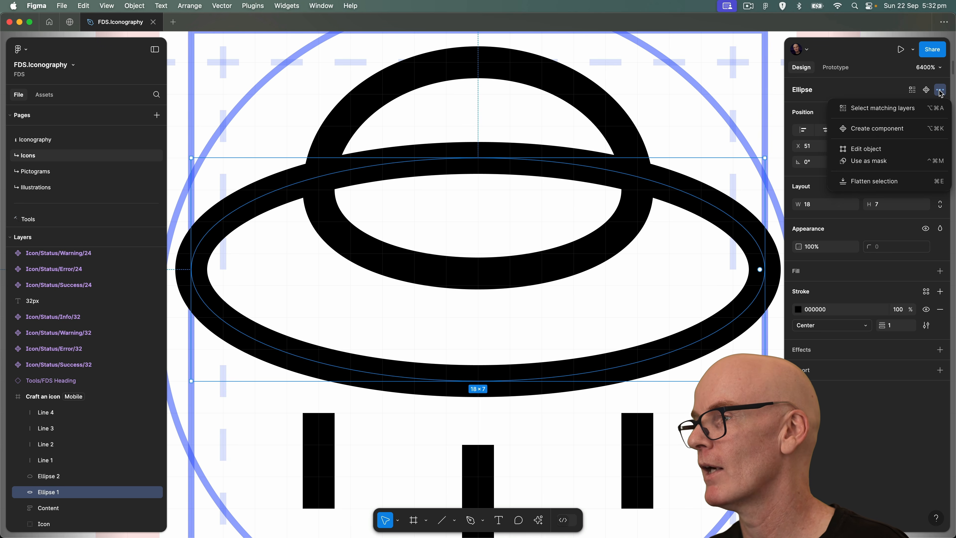
click(869, 151)
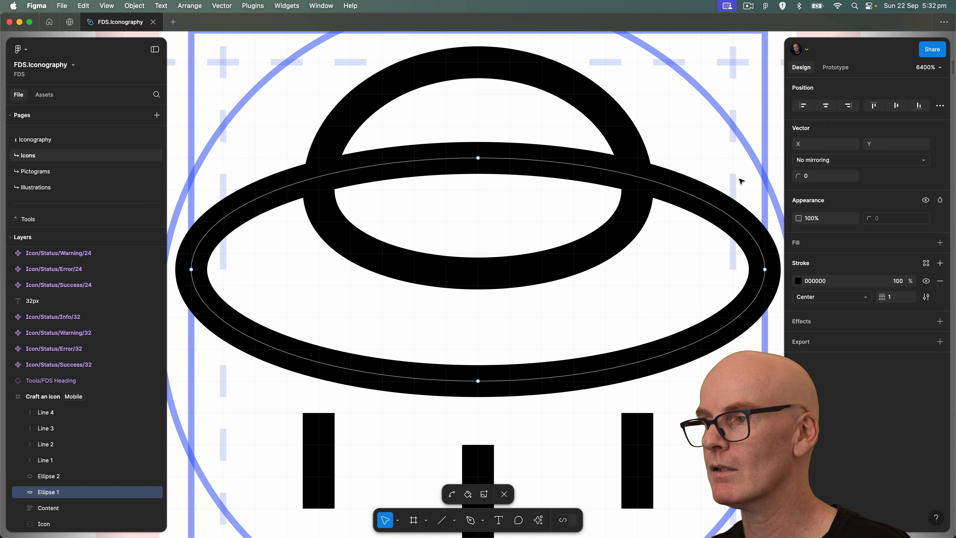
Add a Pen point on the ellipse's upper arc at each dome crossing, the first at X 65, Y 163.59, joined by a straight segment.
key(p)
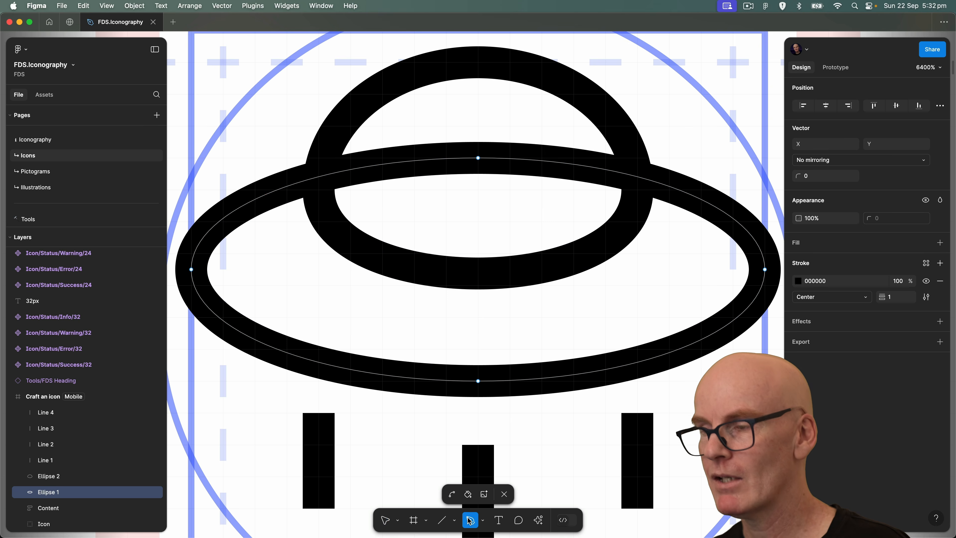
click(638, 177)
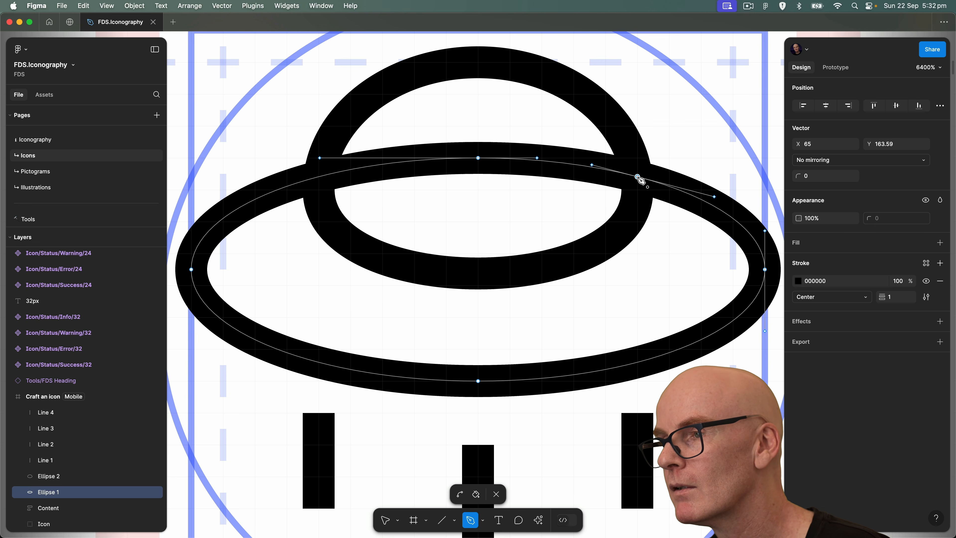
click(319, 177)
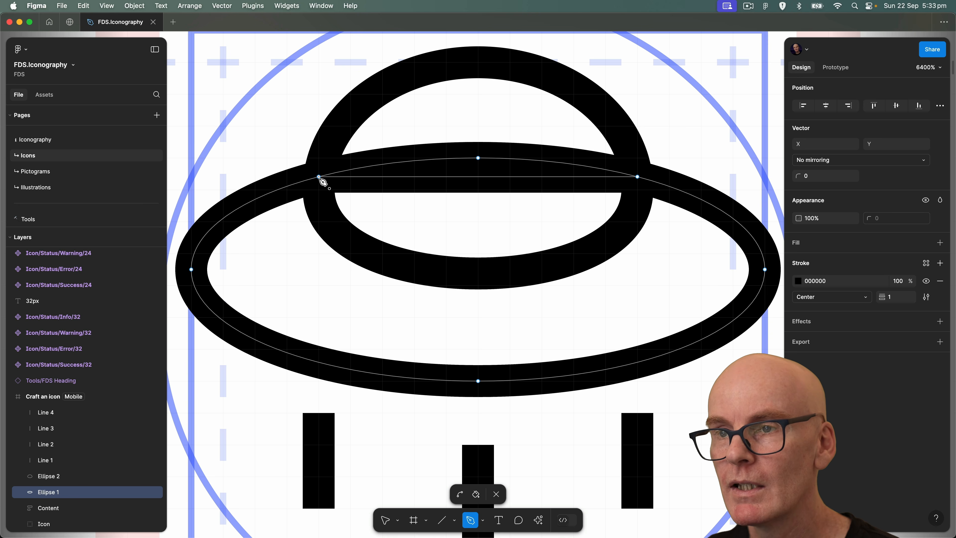
key(Escape)
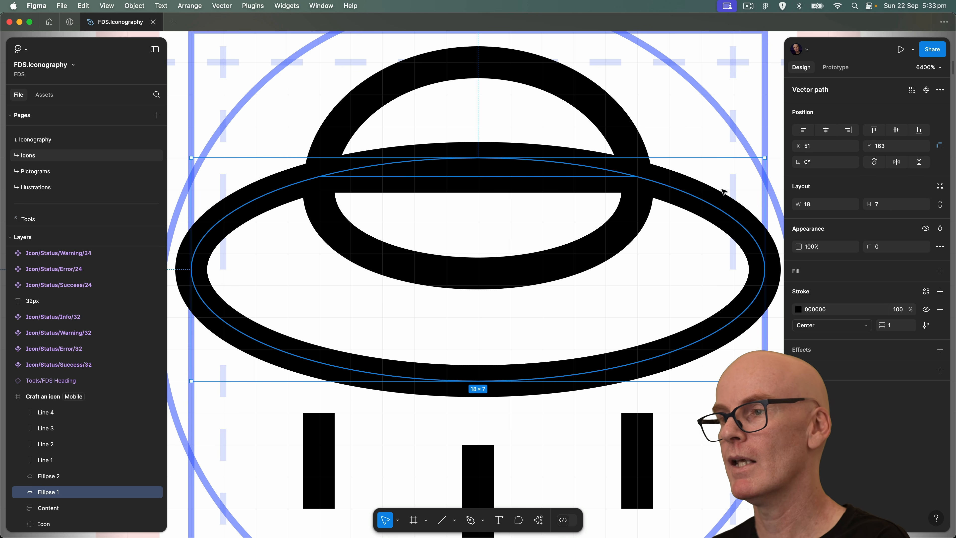
Delete the ellipse's upper arc segments and the straight segment between the two new points, leaving it open inside the dome.
double_click(691, 196)
click(536, 161)
key(Delete)
click(534, 179)
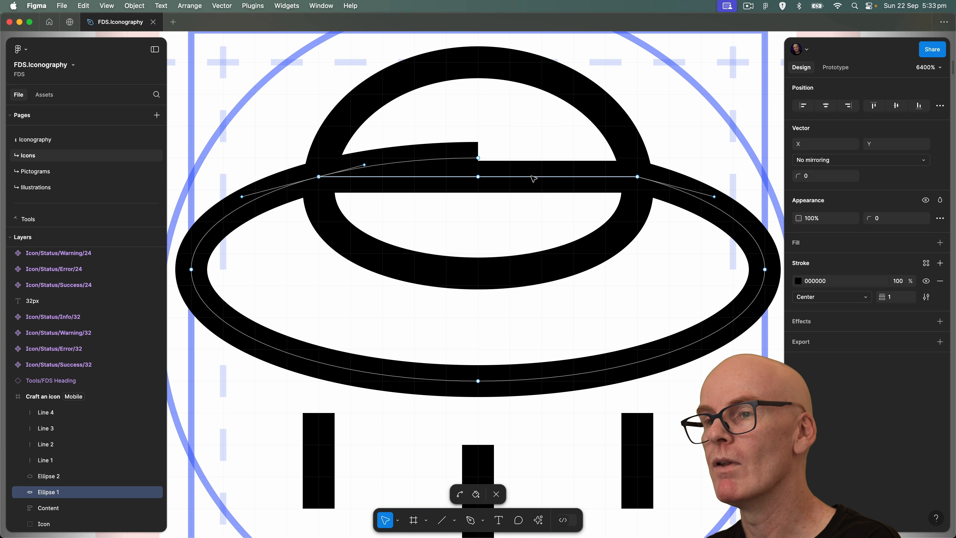
key(Delete)
click(441, 162)
key(Delete)
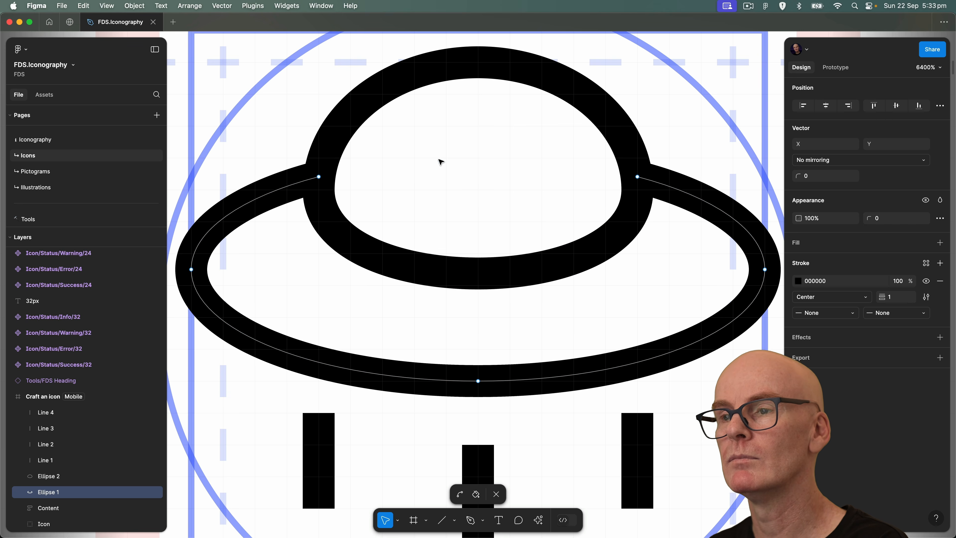
key(Escape)
key(minus)
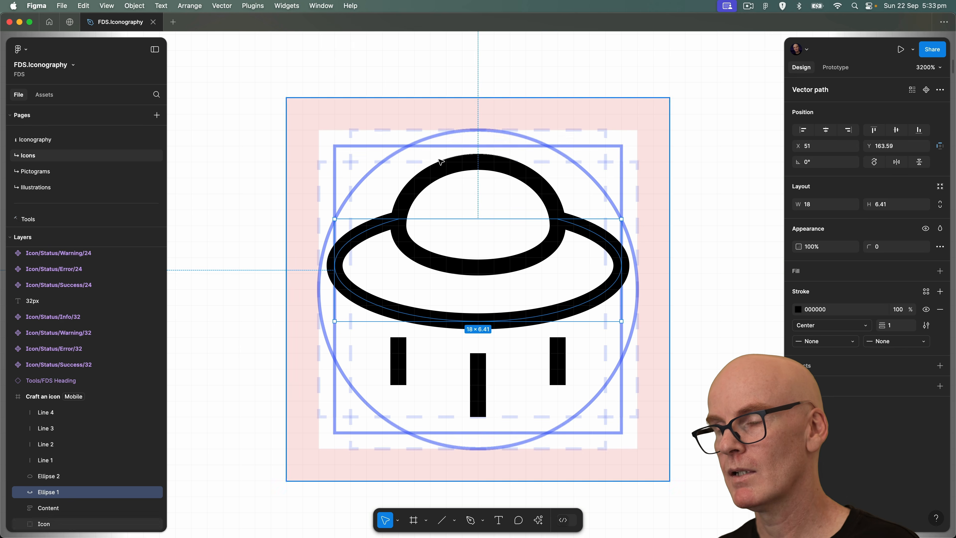
click(726, 206)
Give the dome, the wide ellipse and the three vertical lines Round stroke end points and a round join.
scroll(715, 241, down, 1)
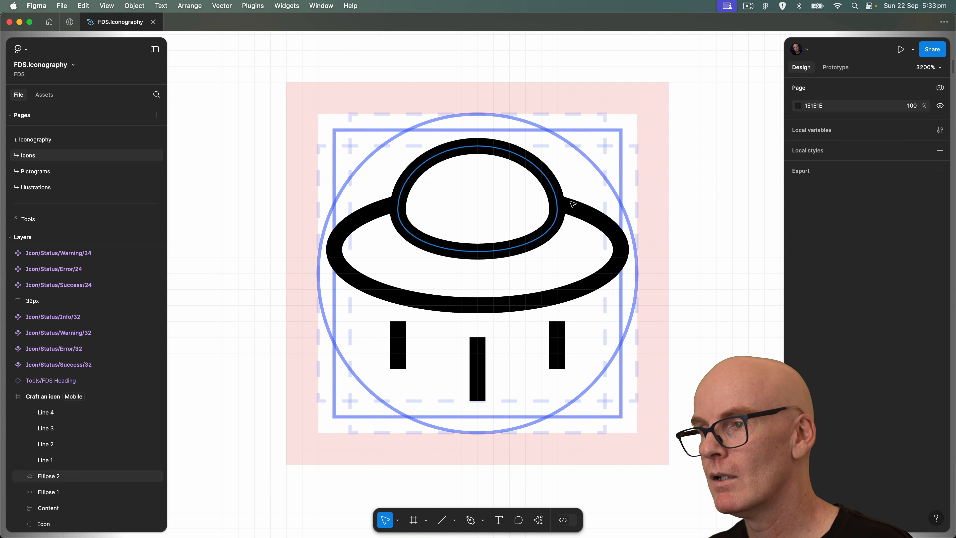
click(575, 207)
shift+click(546, 167)
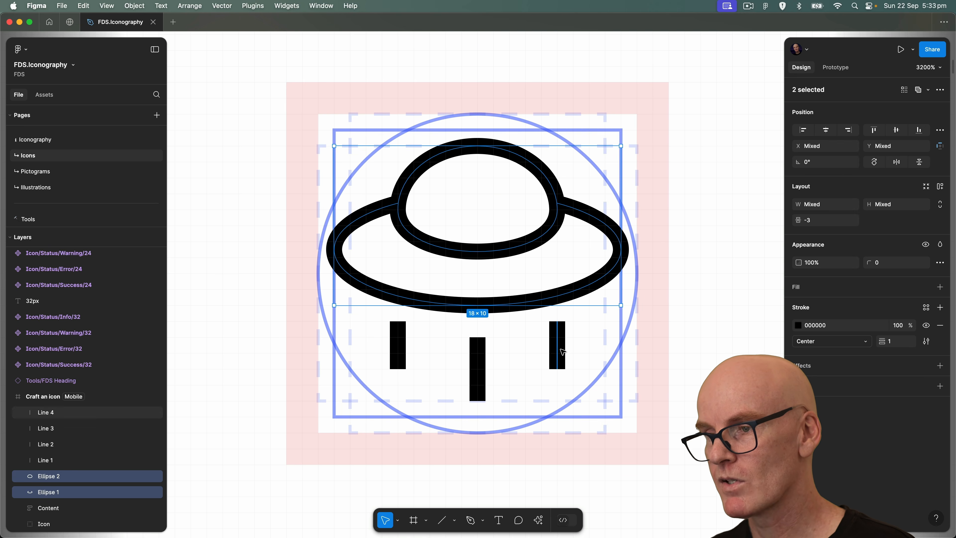
shift+click(477, 359)
shift+click(478, 359)
shift+click(398, 343)
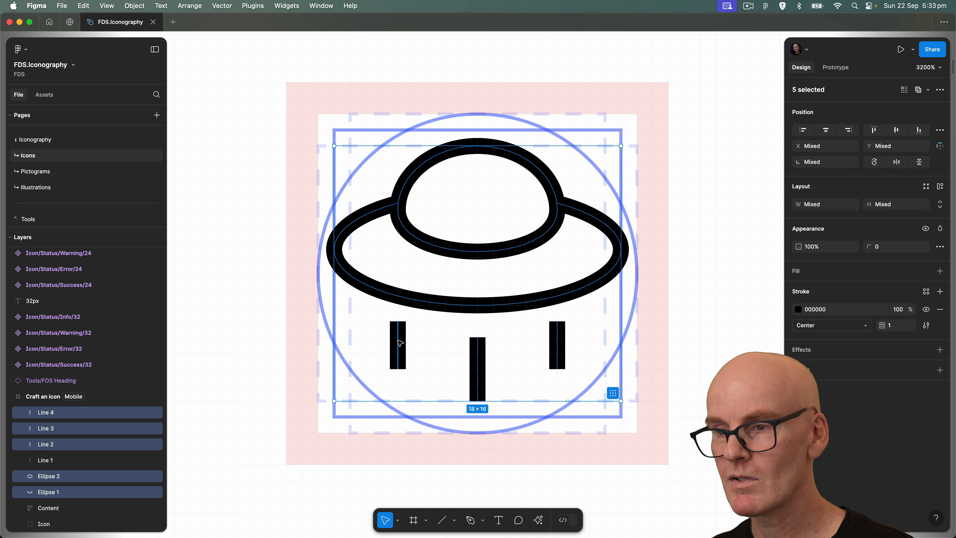
click(926, 326)
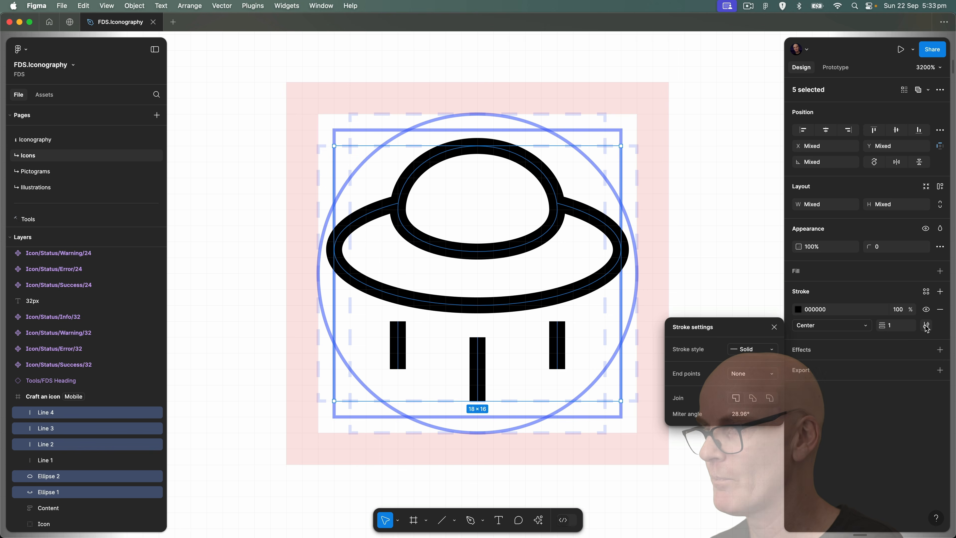
click(751, 373)
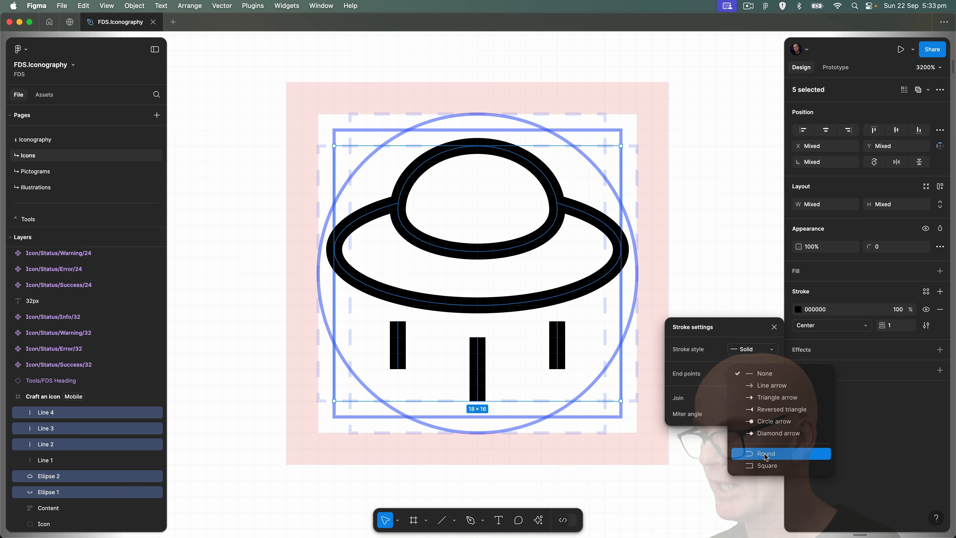
click(756, 453)
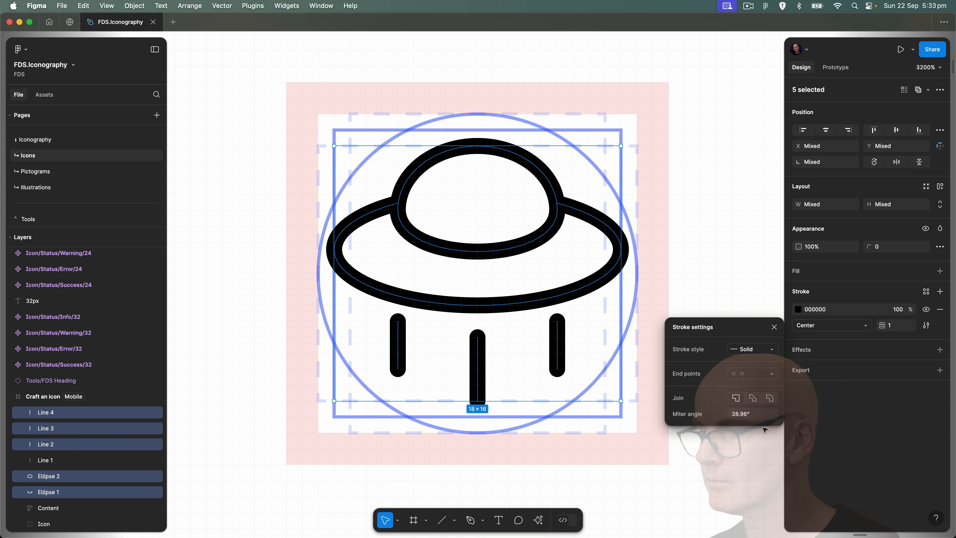
click(770, 398)
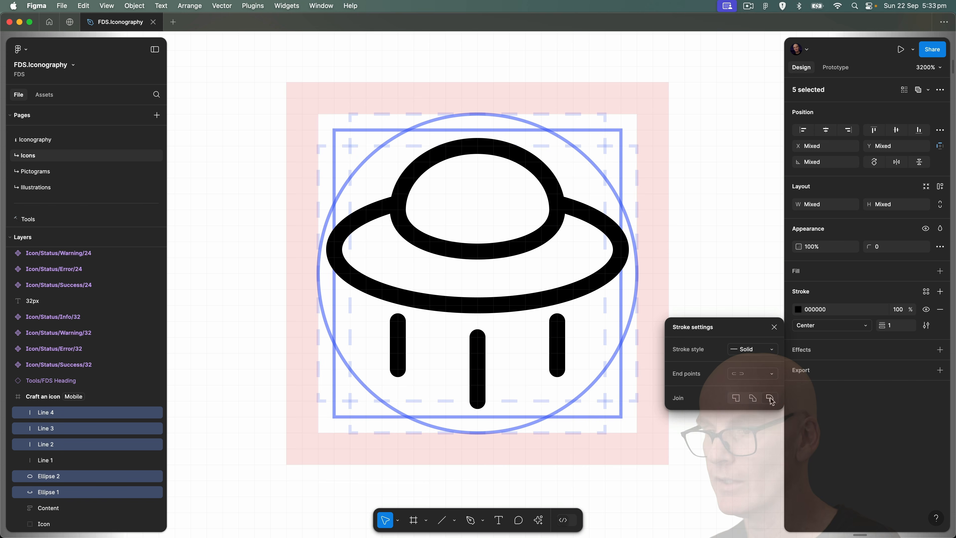
click(774, 327)
click(687, 211)
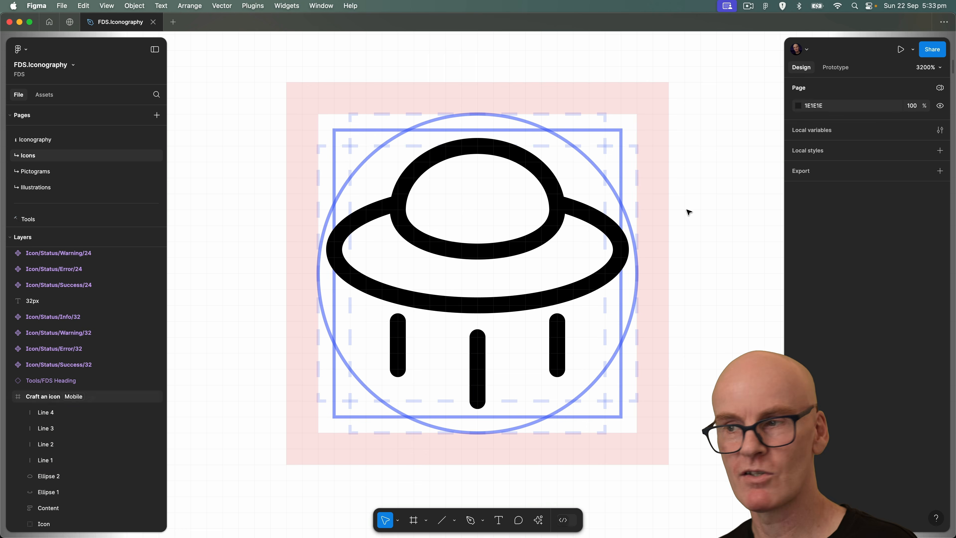
Measure the dome's distances to the icon frame's edges and inspect the centre and left vertical lines.
key(super+minus)
drag(600, 252, 564, 230)
click(486, 210)
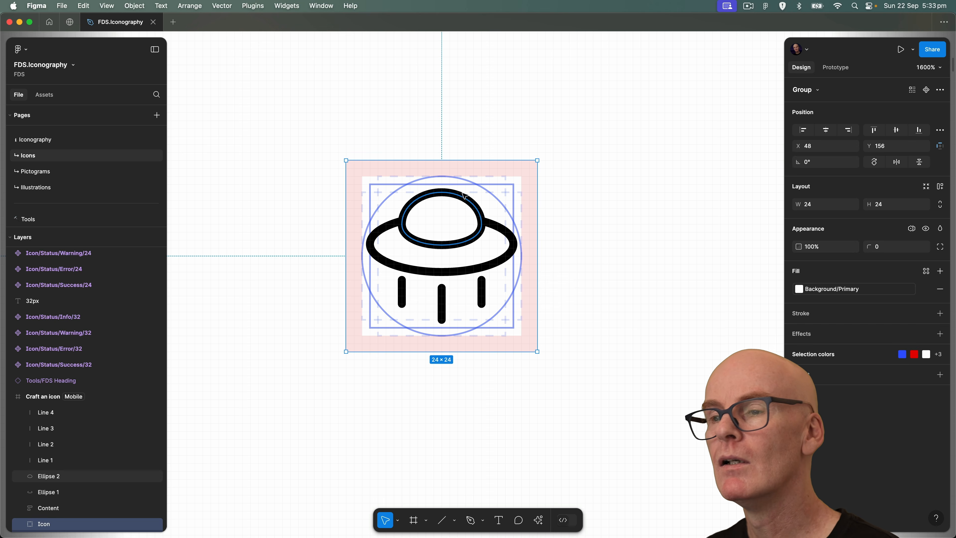
click(461, 197)
key(alt)
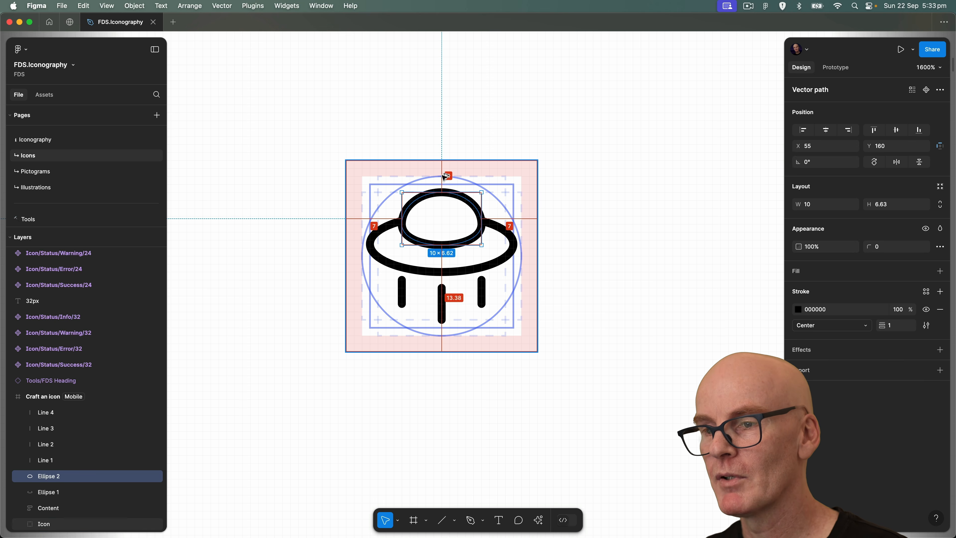
click(441, 301)
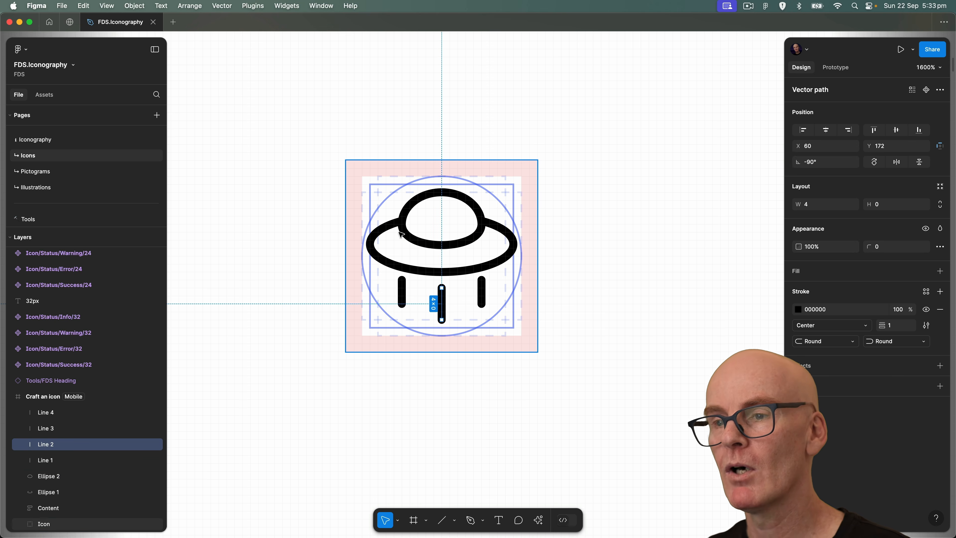
click(402, 291)
Shorten the two outer vertical lines to 2.5 px by lowering their upper end points to Y 171.5.
click(481, 293)
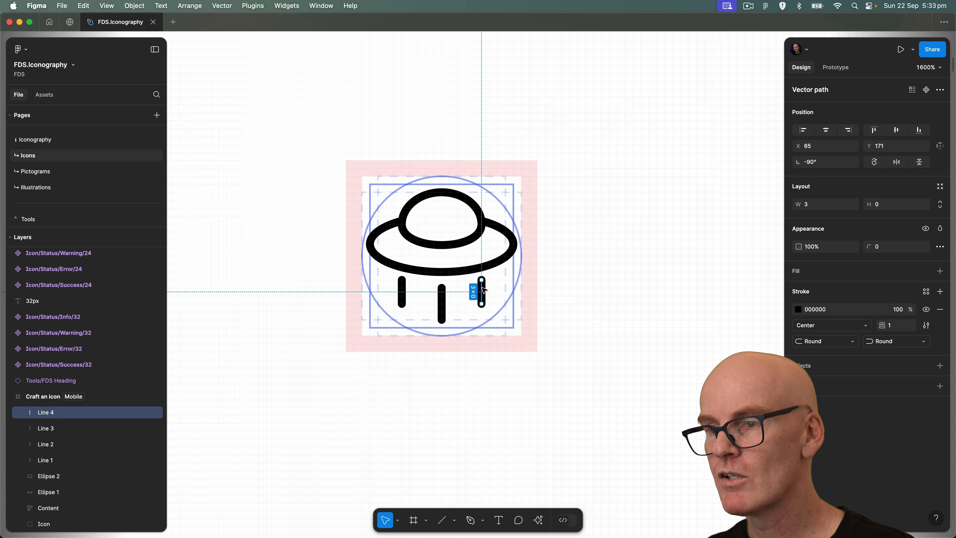
scroll(483, 297, up, 5)
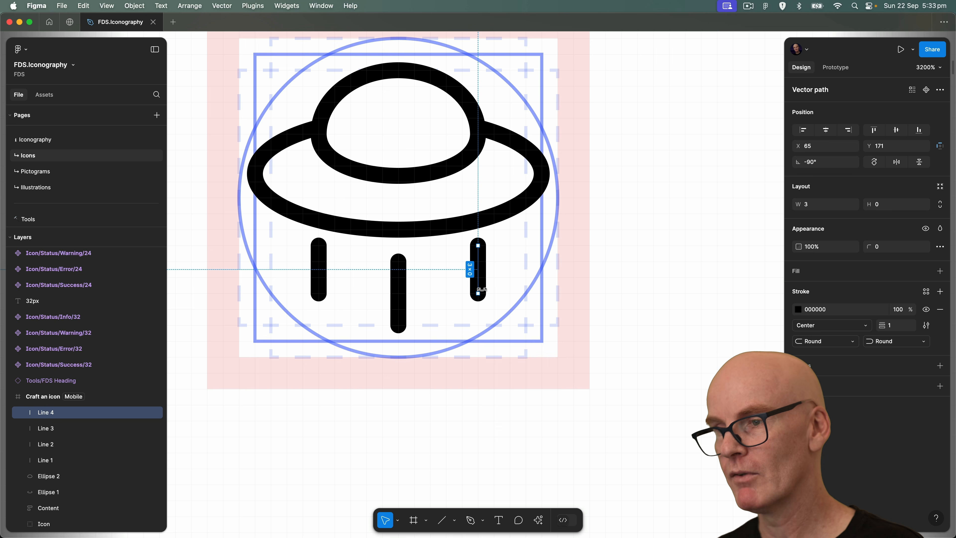
double_click(481, 249)
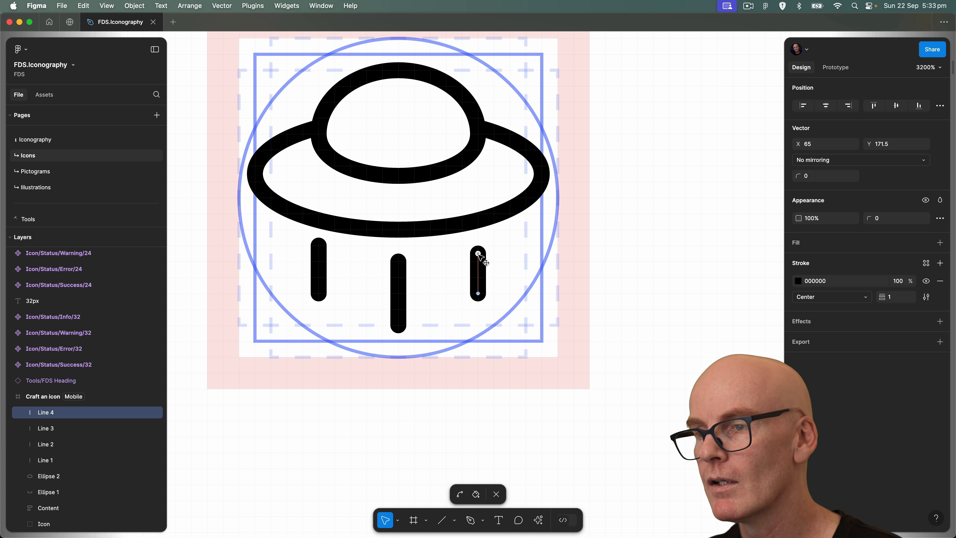
key(Escape)
double_click(319, 247)
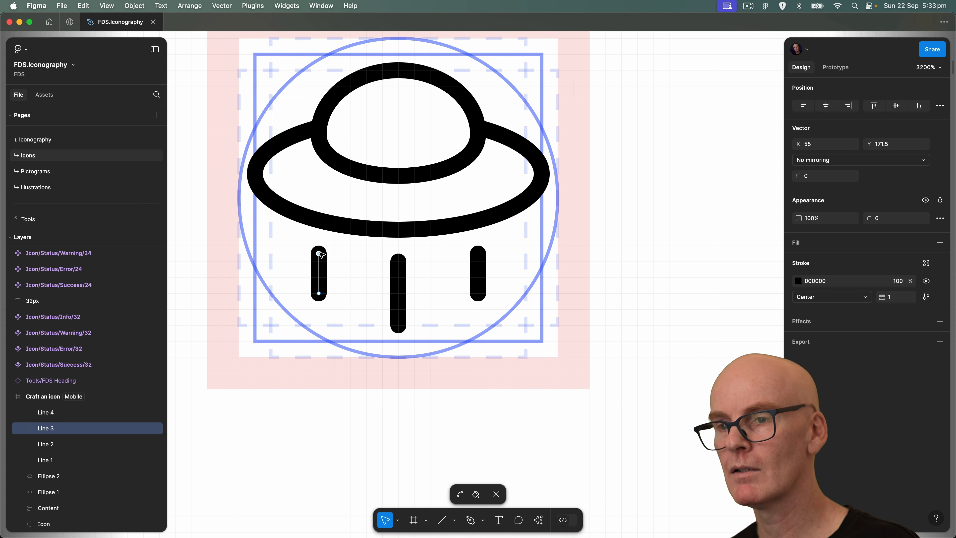
key(Escape)
key(super+minus)
drag(661, 256, 599, 265)
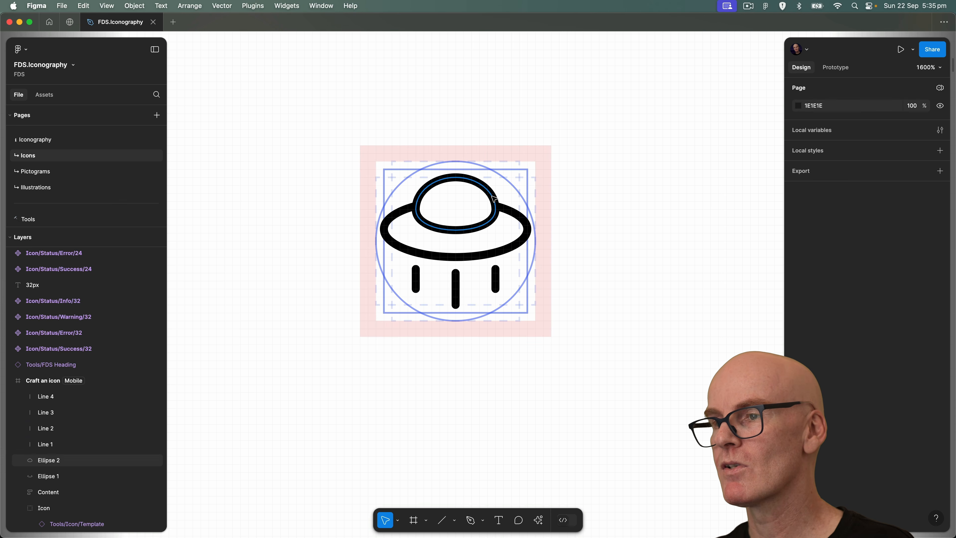
Move the four line layers and both ellipse layers into the Icon group and flatten them into one vector path.
click(57, 460)
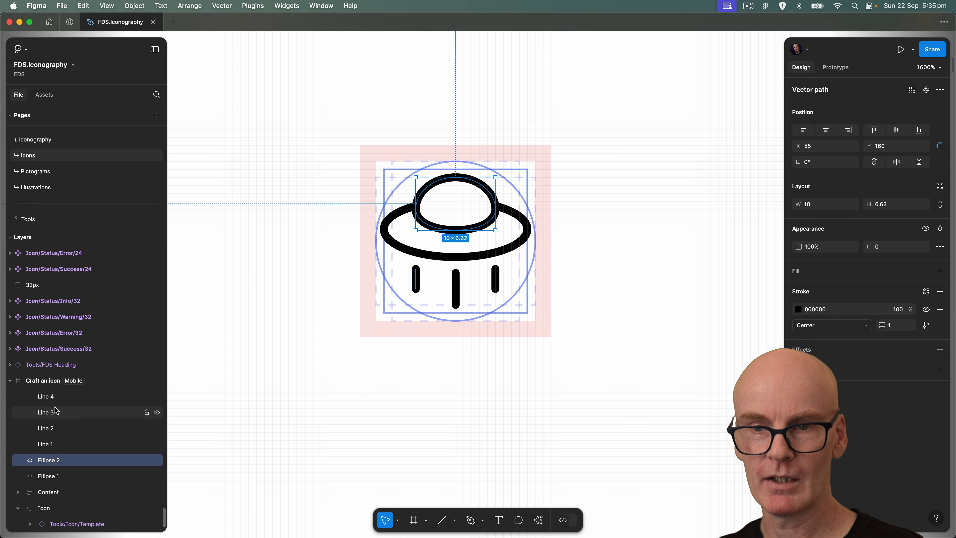
click(51, 396)
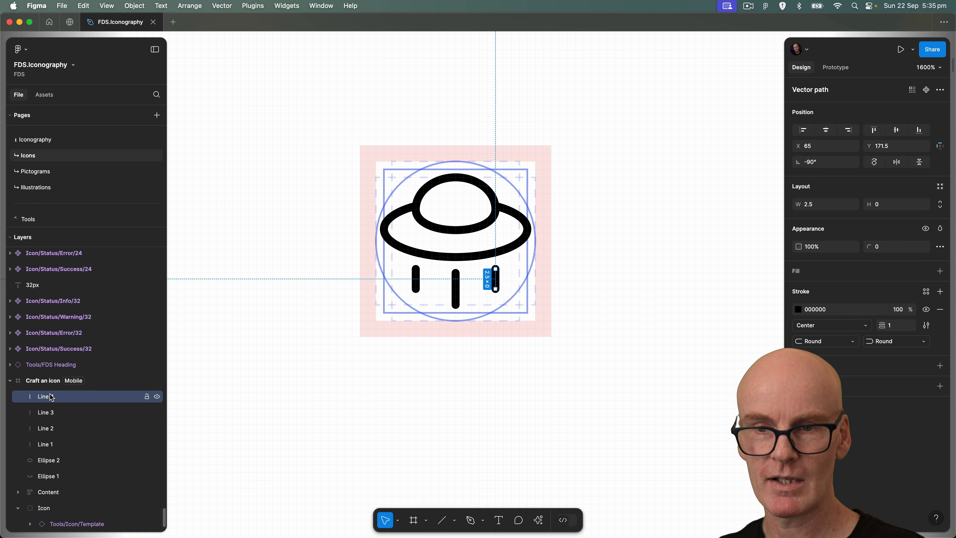
shift+click(70, 476)
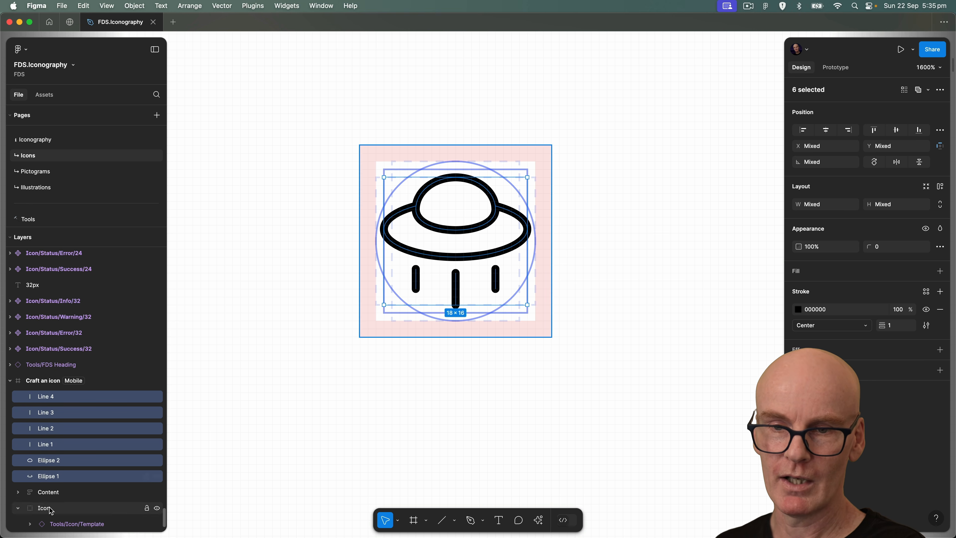
drag(62, 520, 61, 520)
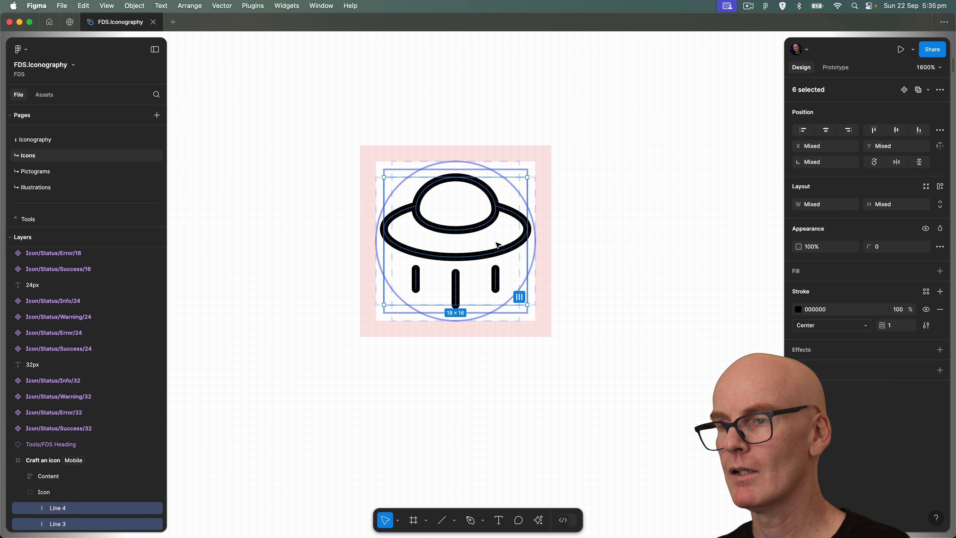
right_click(498, 253)
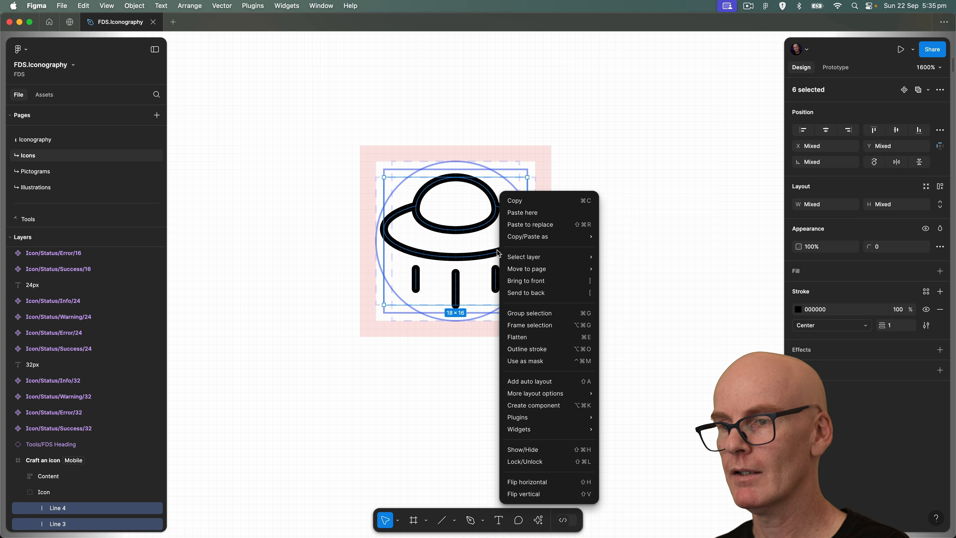
click(534, 338)
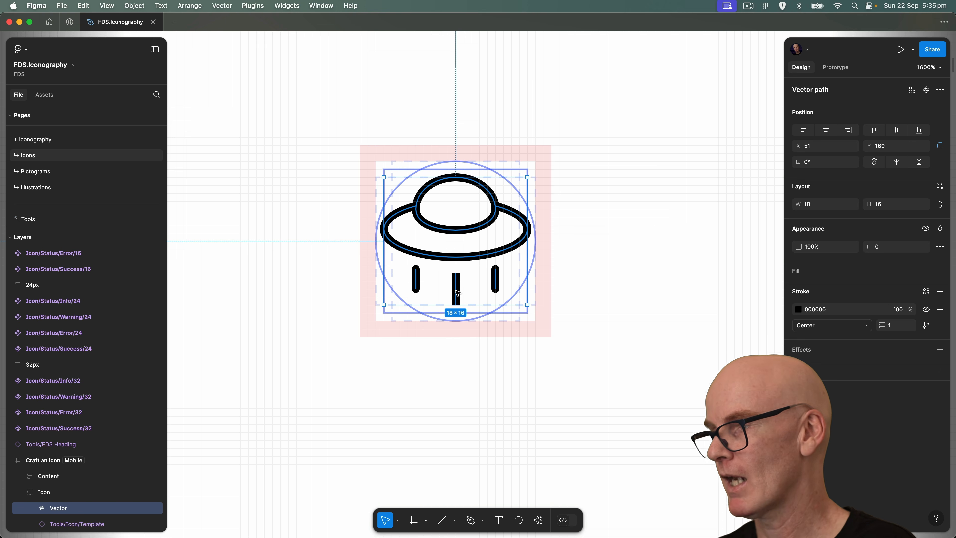
Give the flattened vector Round stroke end points and apply the Content/Primary library colour to its stroke.
click(926, 327)
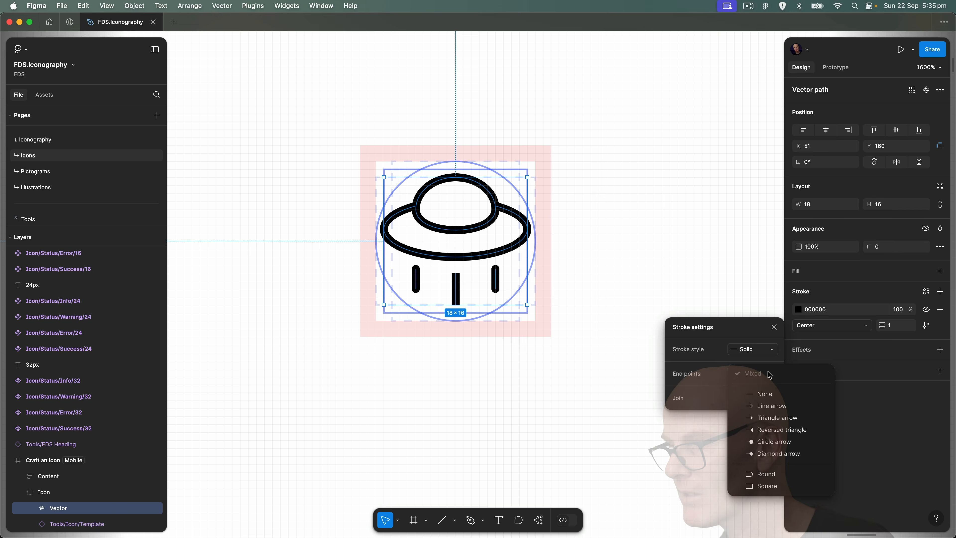
click(772, 476)
scroll(702, 281, up, 2)
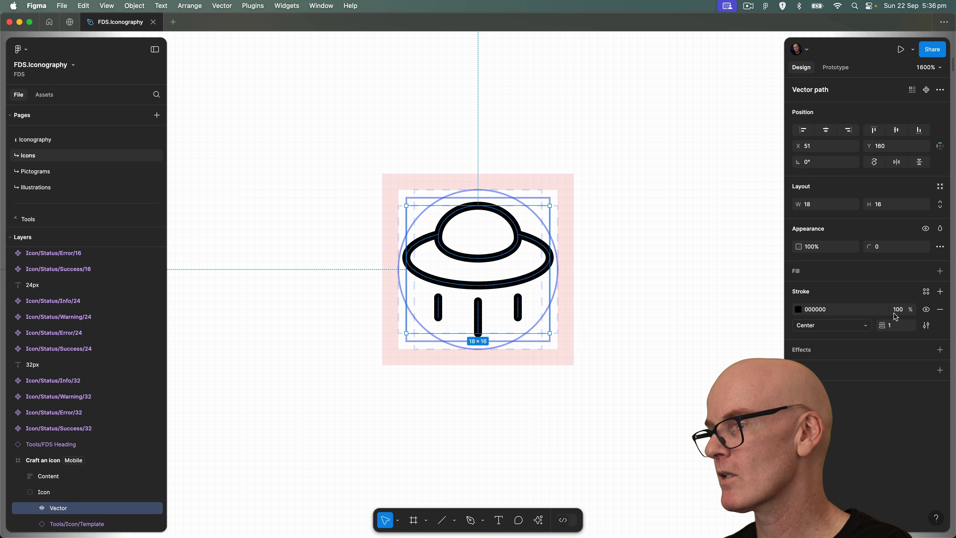
click(927, 293)
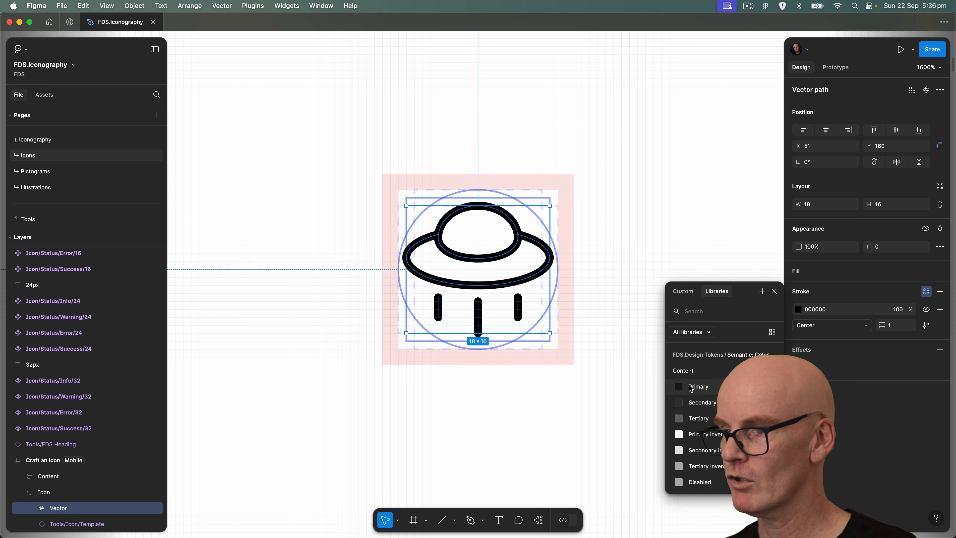
click(701, 386)
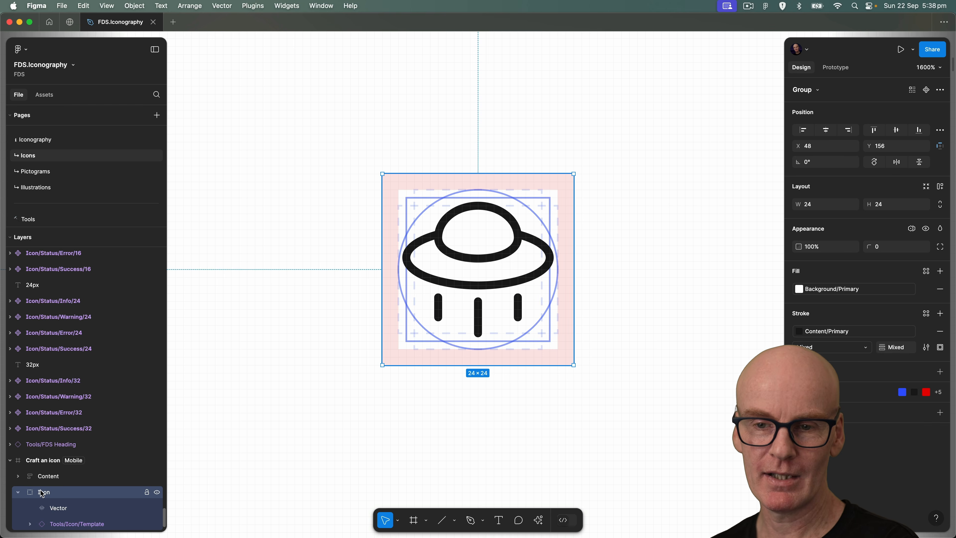
Rename the Icon group as Icon/UFO/24 and convert it from a group to a frame.
double_click(56, 493)
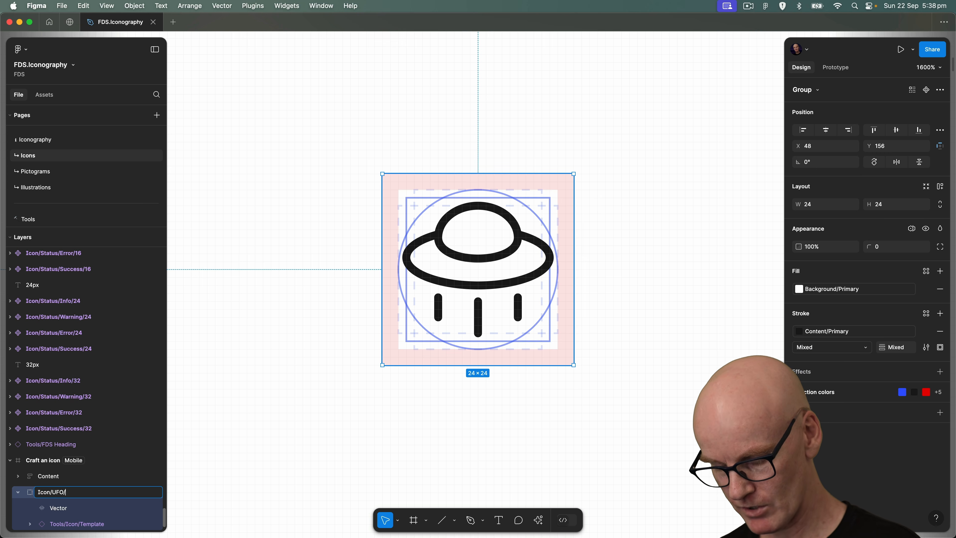
key(Return)
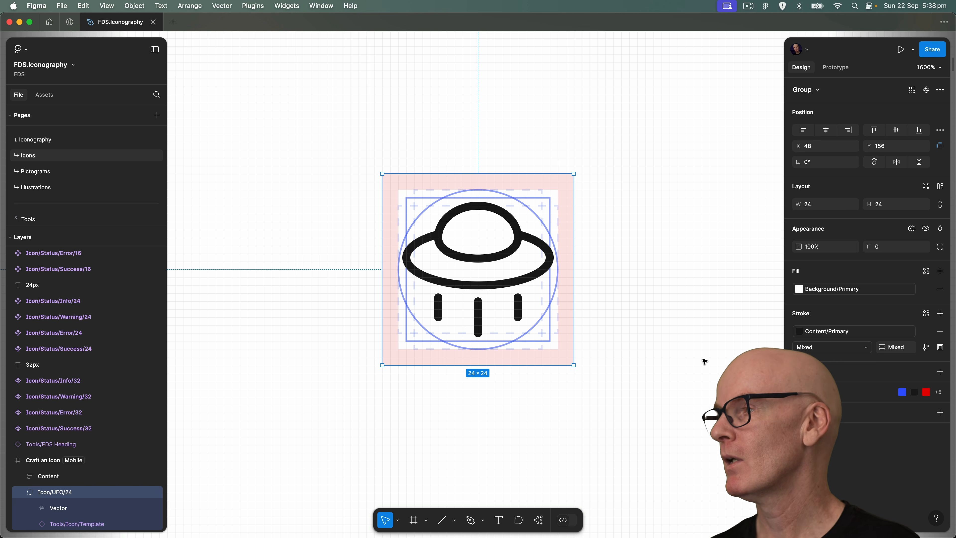
click(826, 93)
click(819, 81)
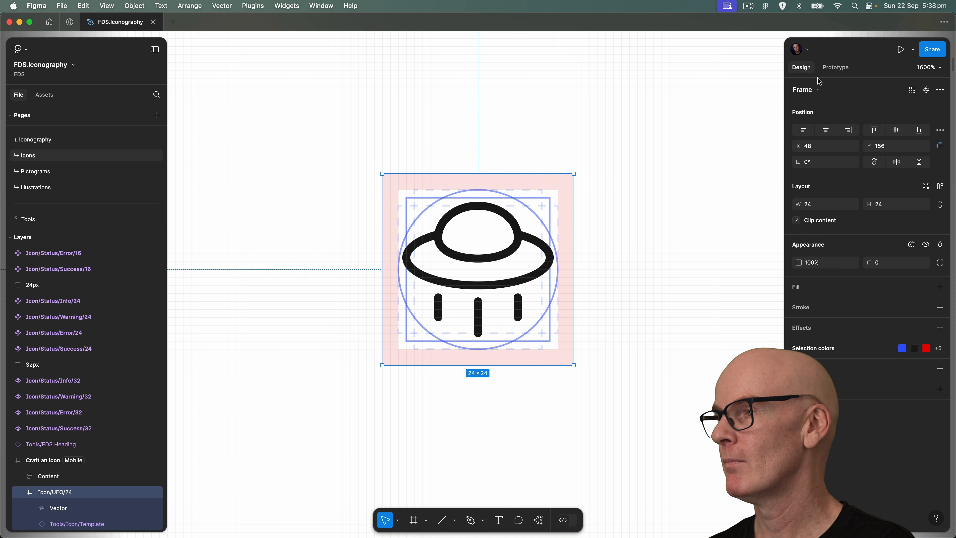
Delete the Tools/Icon/Template instance from the Icon/UFO/24 frame and turn the frame into a component.
click(71, 524)
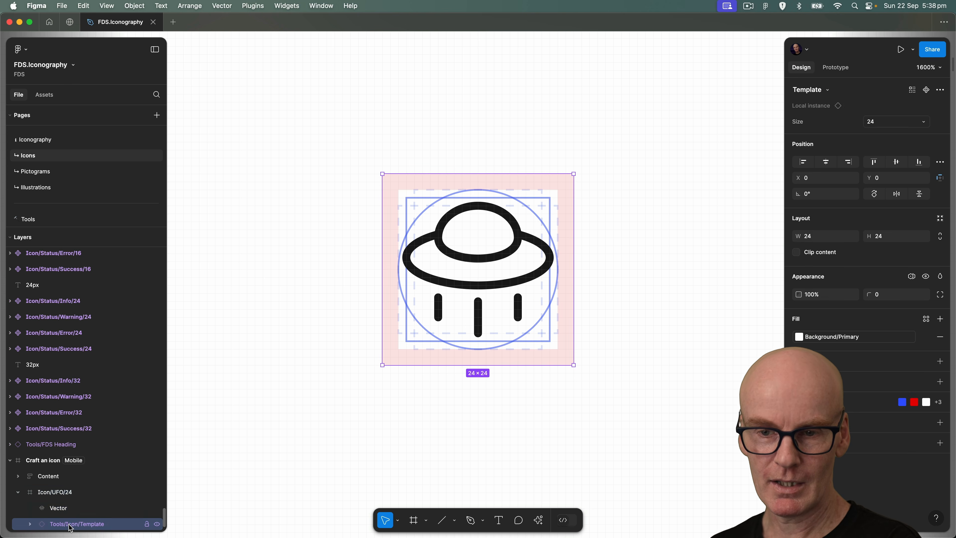
key(Delete)
click(73, 495)
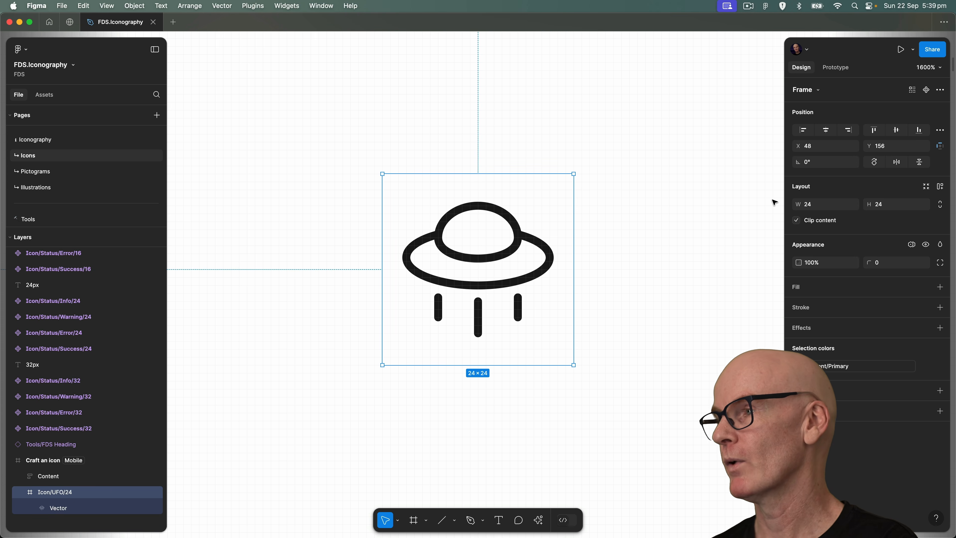
click(930, 93)
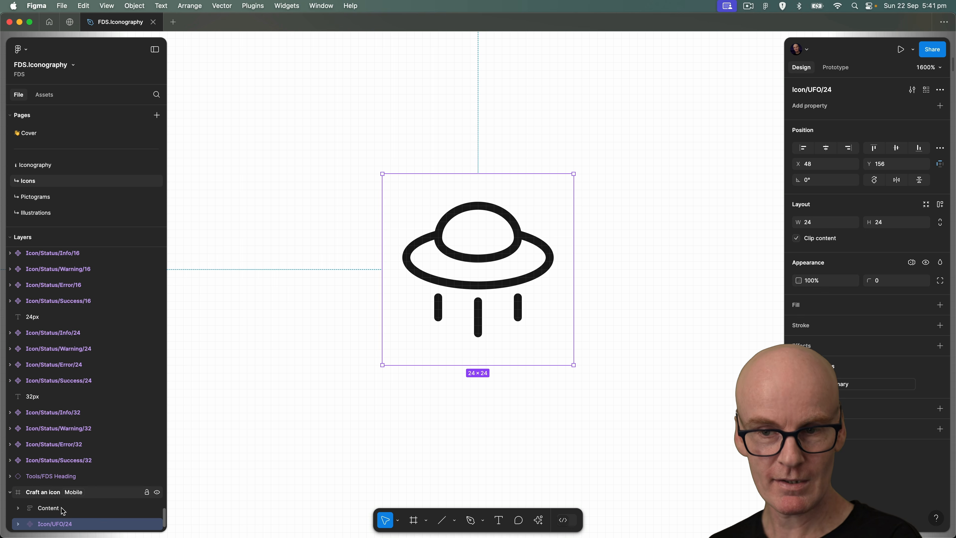
Reorder the Icon/UFO/24 component alphabetically among the 24px icon layers, between Icon/Type/24 and Icon/Umbrella/24.
scroll(63, 326, up, 15)
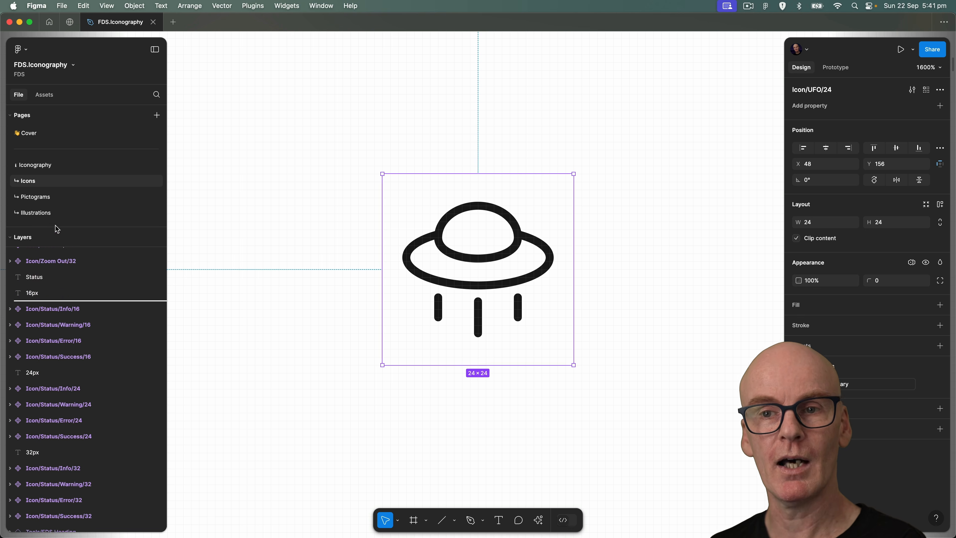
scroll(50, 323, down, 20)
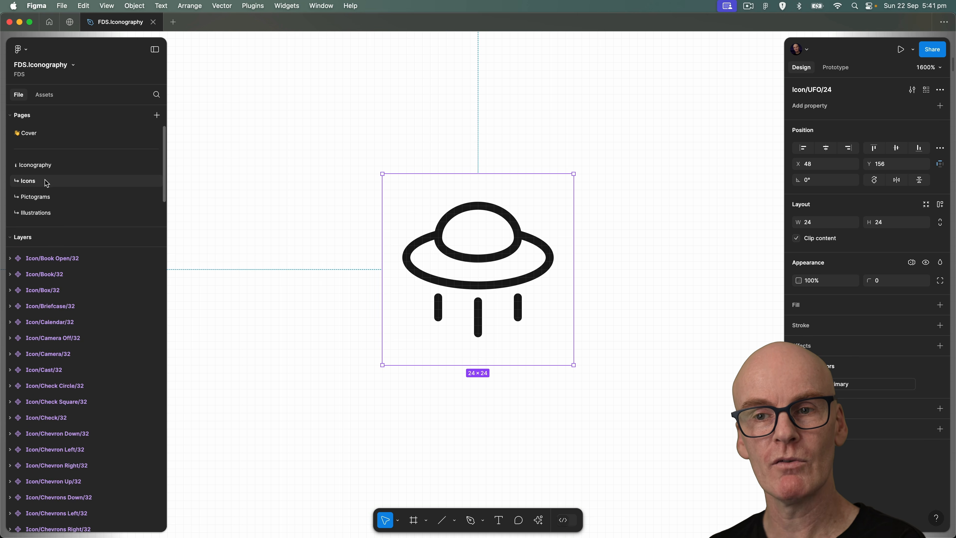
drag(50, 323, 53, 522)
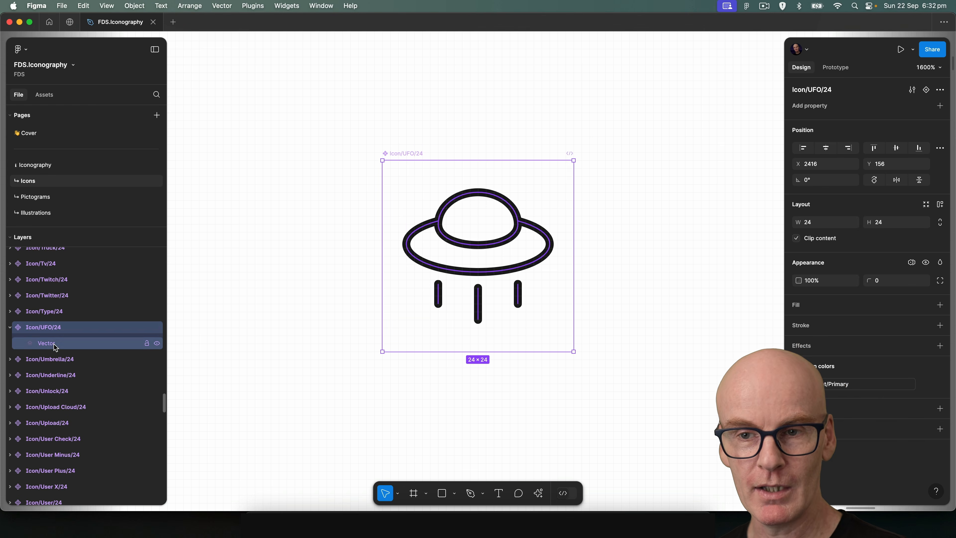
Set the stroke weight of the vector inside the Icon/UFO/24 component to 1.5.
click(53, 343)
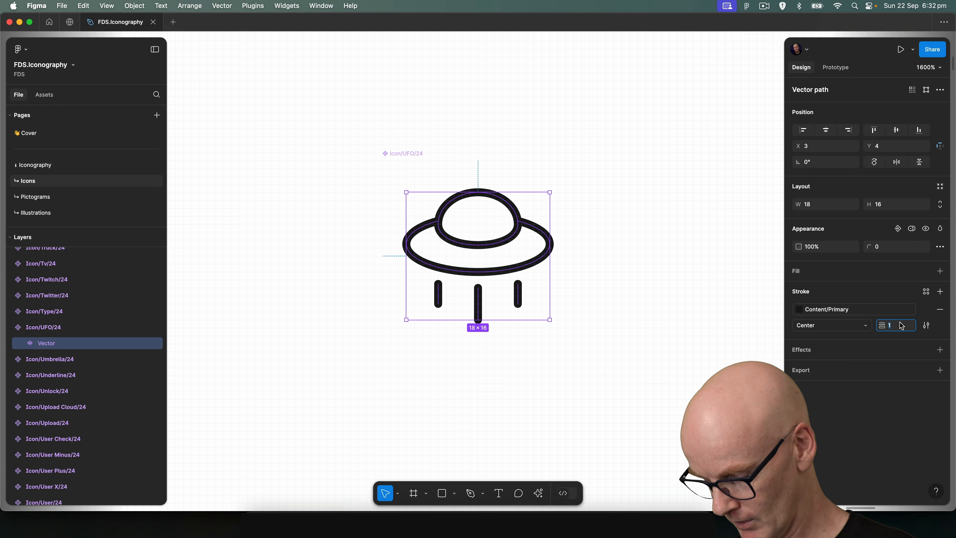
text(.5)
key(Return)
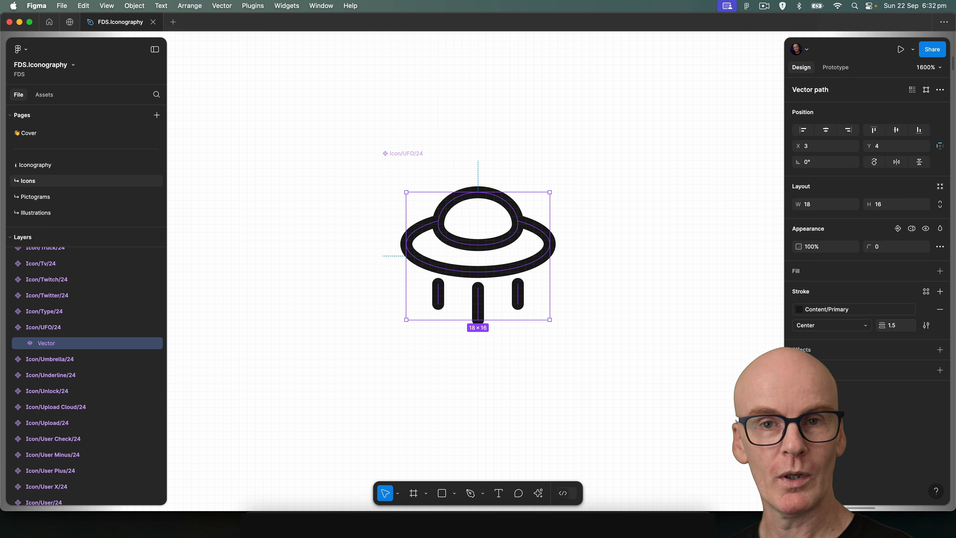
click(565, 135)
Locate the UFO icon in the file's local assets under Icons / Icon and check which sizes it offers.
key(minus)
key(minus)
key(minus)
drag(573, 245, 585, 143)
key(minus)
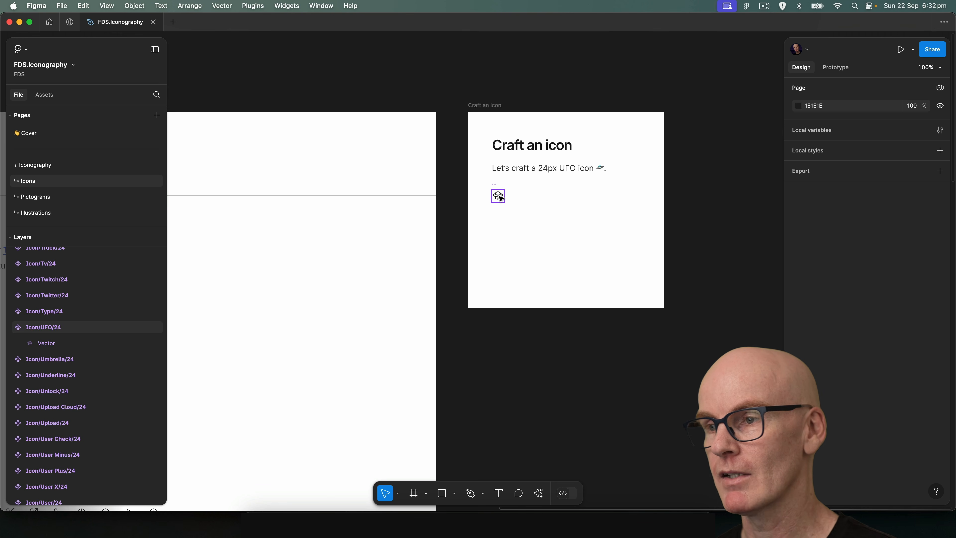
click(50, 97)
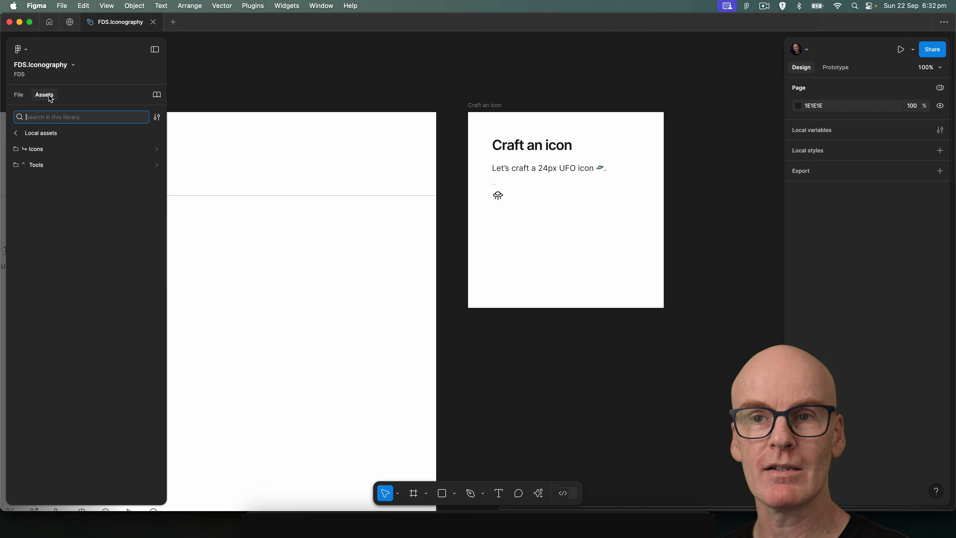
click(47, 150)
click(47, 150)
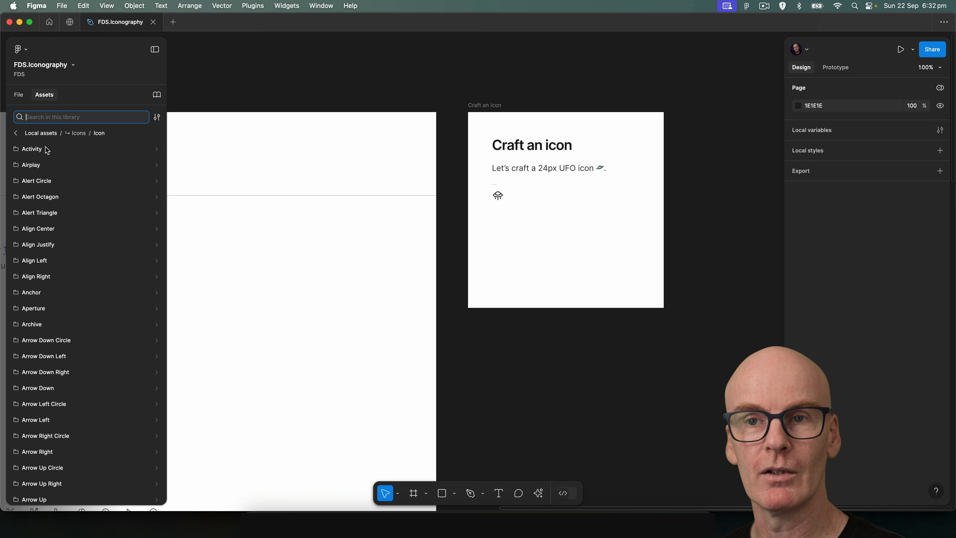
scroll(72, 247, down, 20)
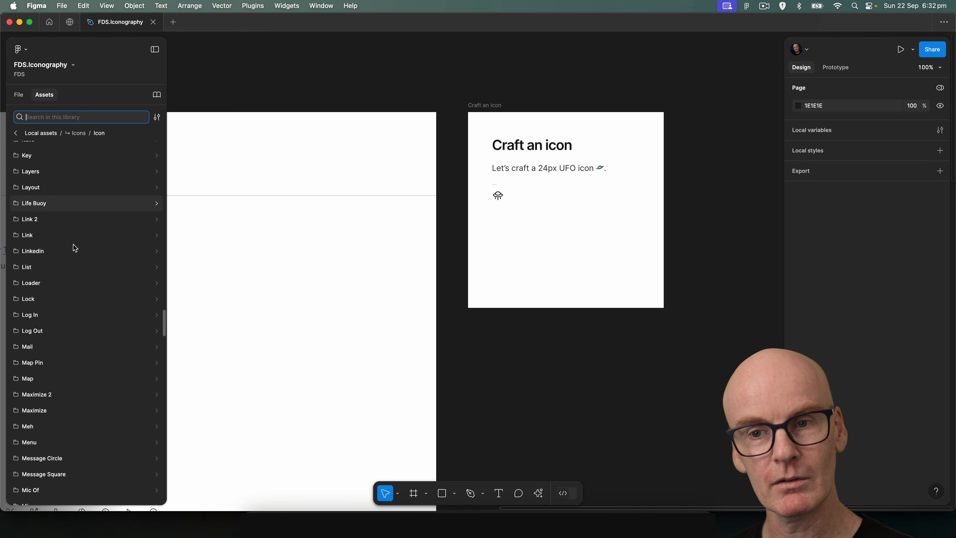
scroll(75, 247, down, 20)
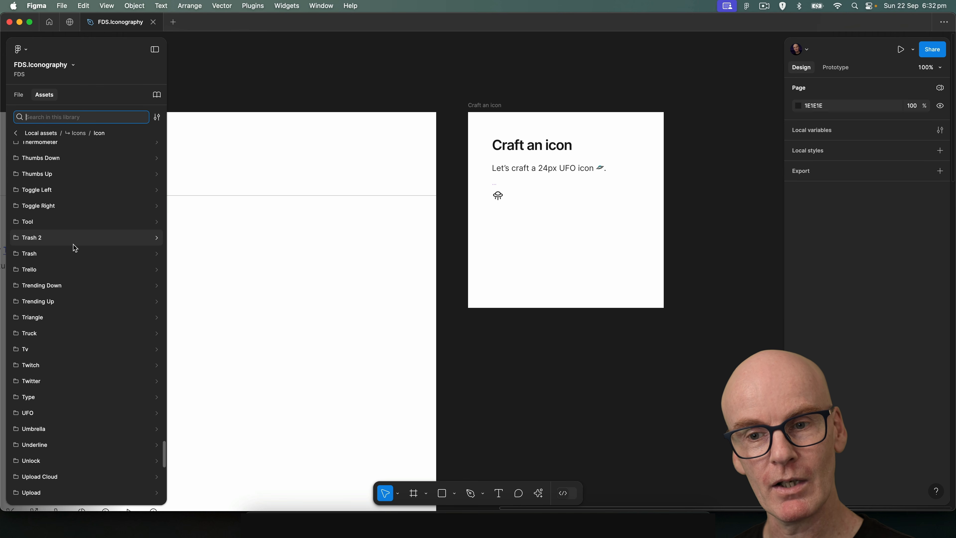
scroll(75, 247, down, 5)
click(72, 310)
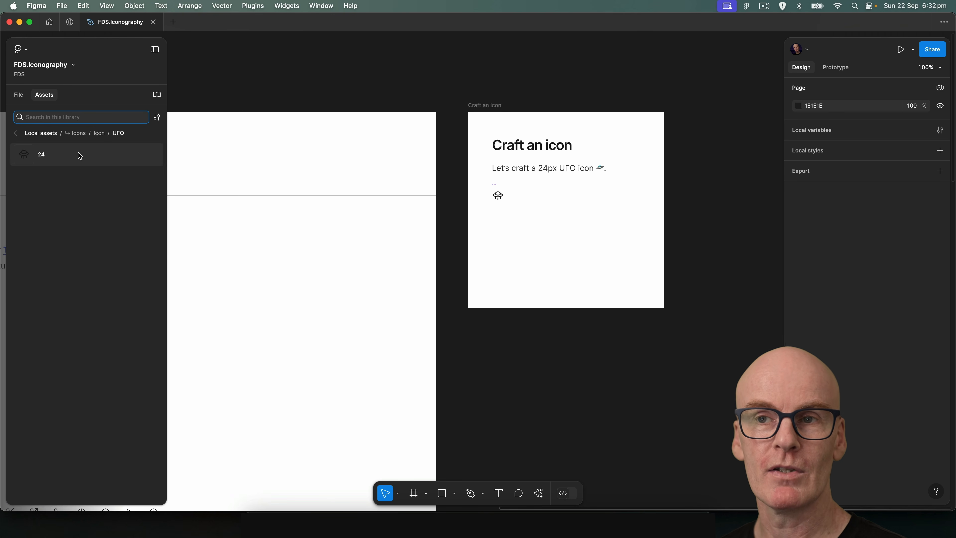
Examine the Truck icon's sizes in the local assets for comparison and check the UFO component on the canvas.
click(96, 133)
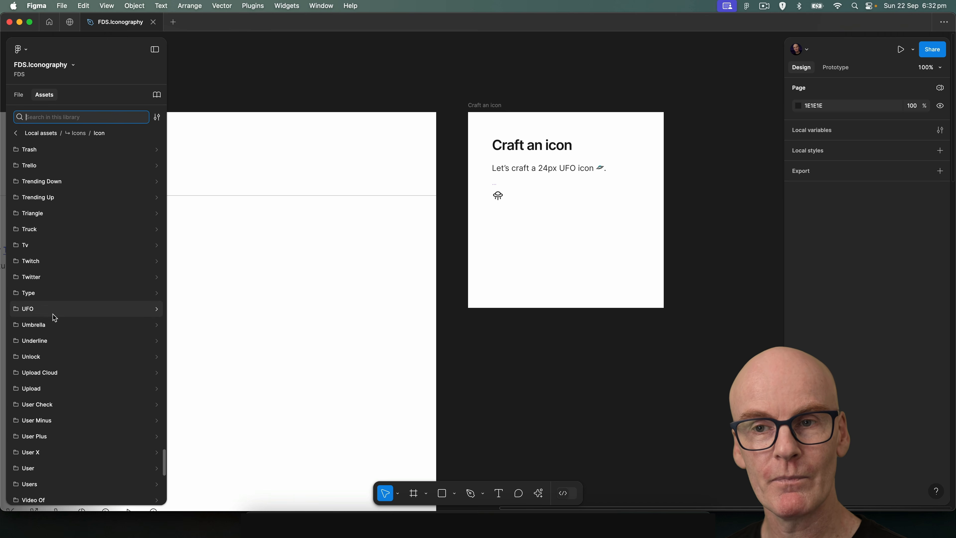
click(58, 228)
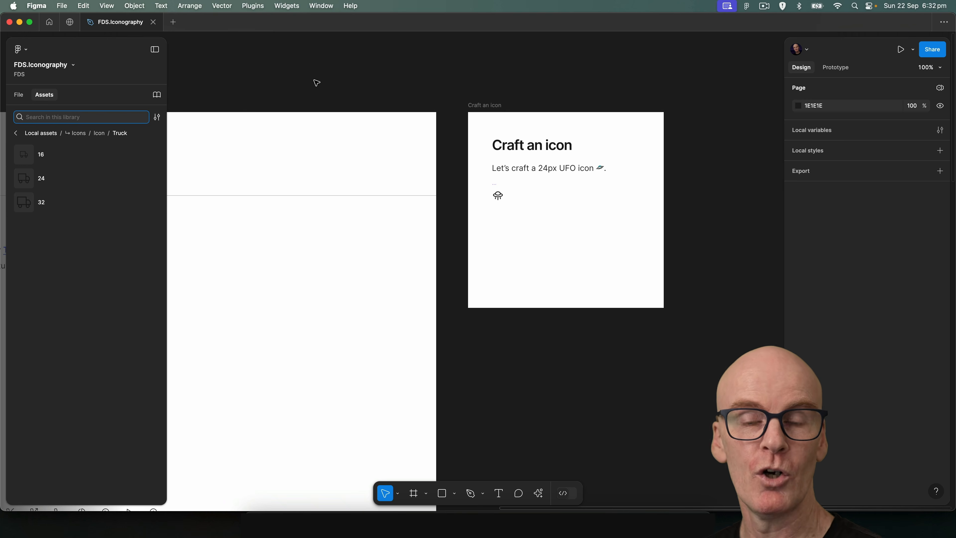
click(501, 197)
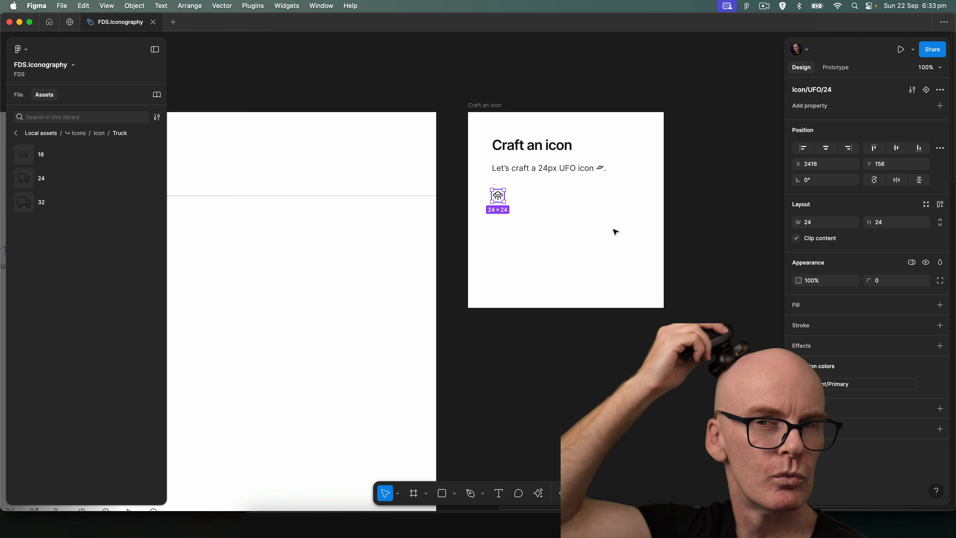
click(506, 80)
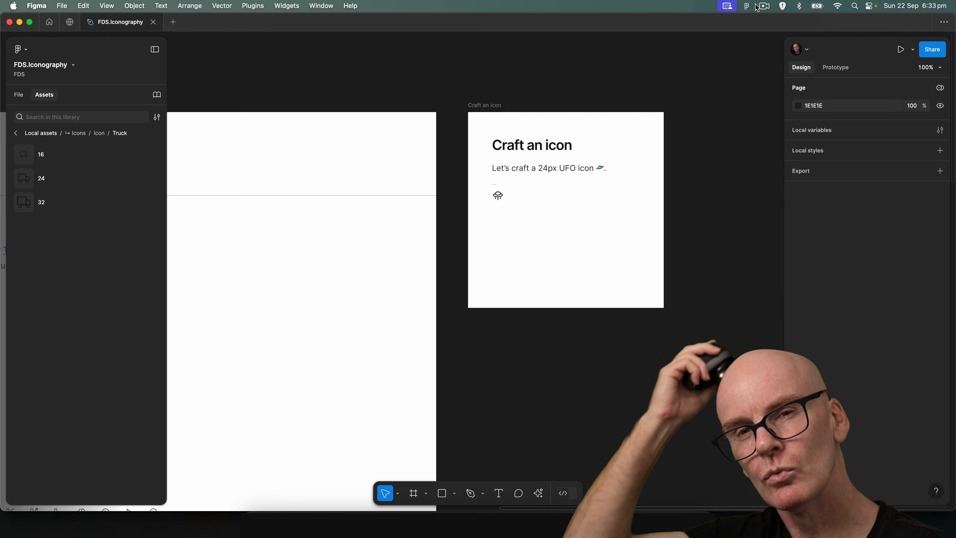